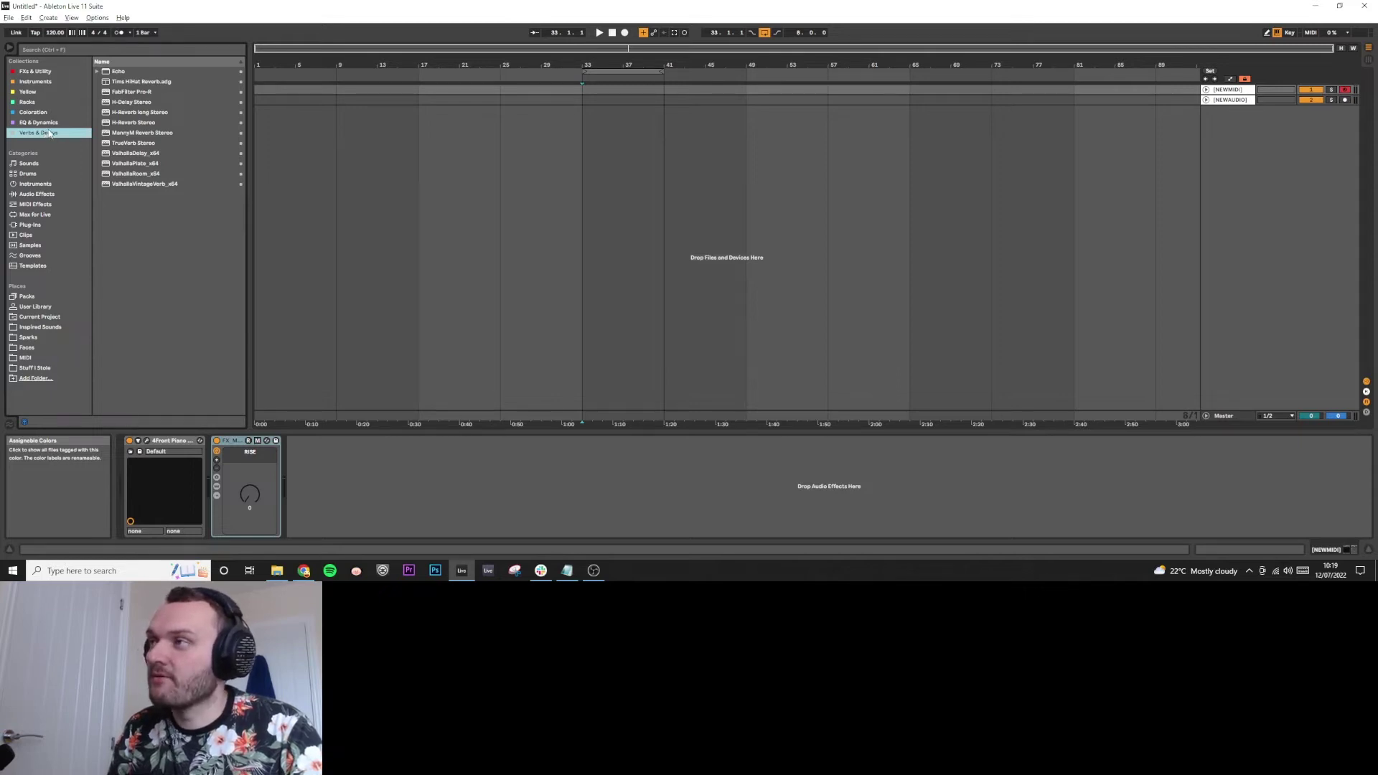
- From the FXs & Utility collection, load the New York Comp rack onto the track after RISE and select it
{"action": "left_click", "coordinate": [47, 73]}
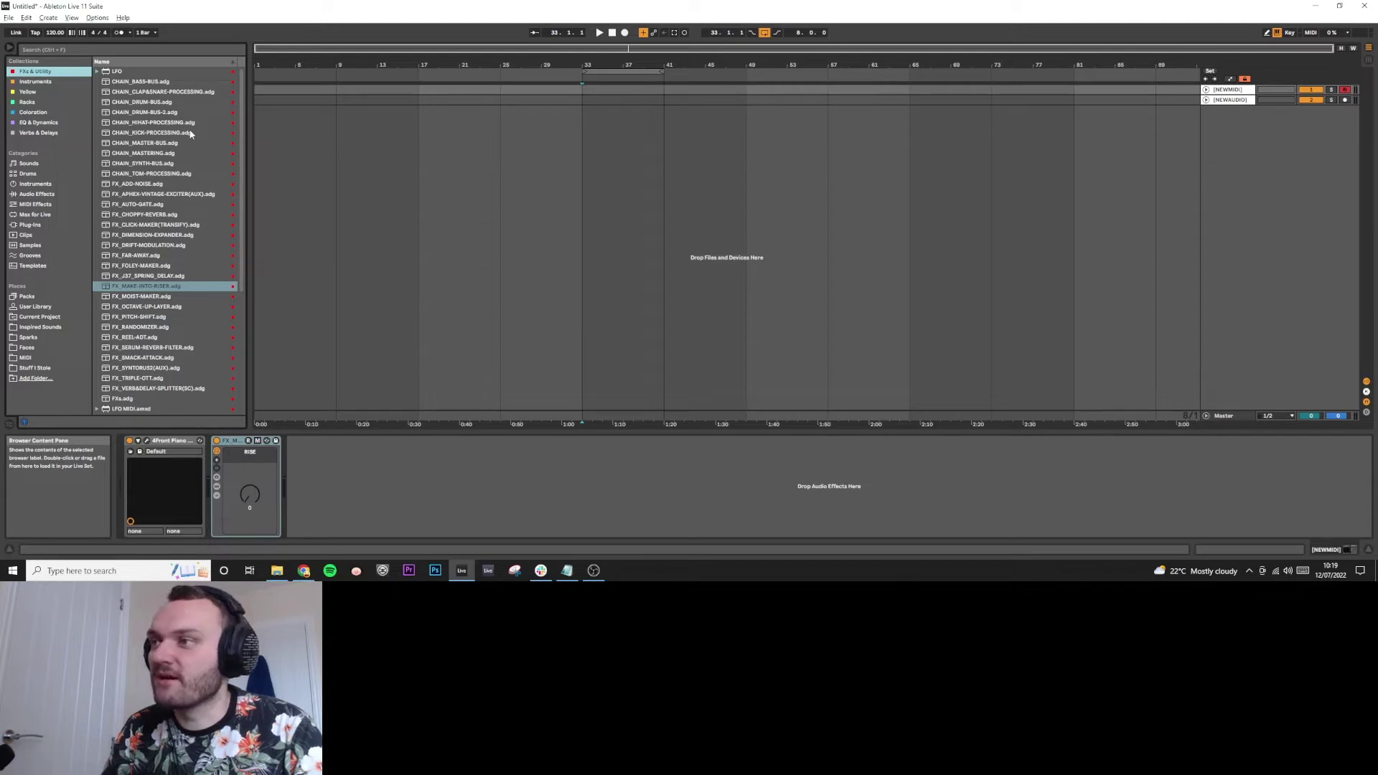
{"action": "scroll", "coordinate": [179, 147], "scroll_direction": "down", "scroll_amount": 1}
{"action": "scroll", "coordinate": [177, 153], "scroll_direction": "down", "scroll_amount": 1}
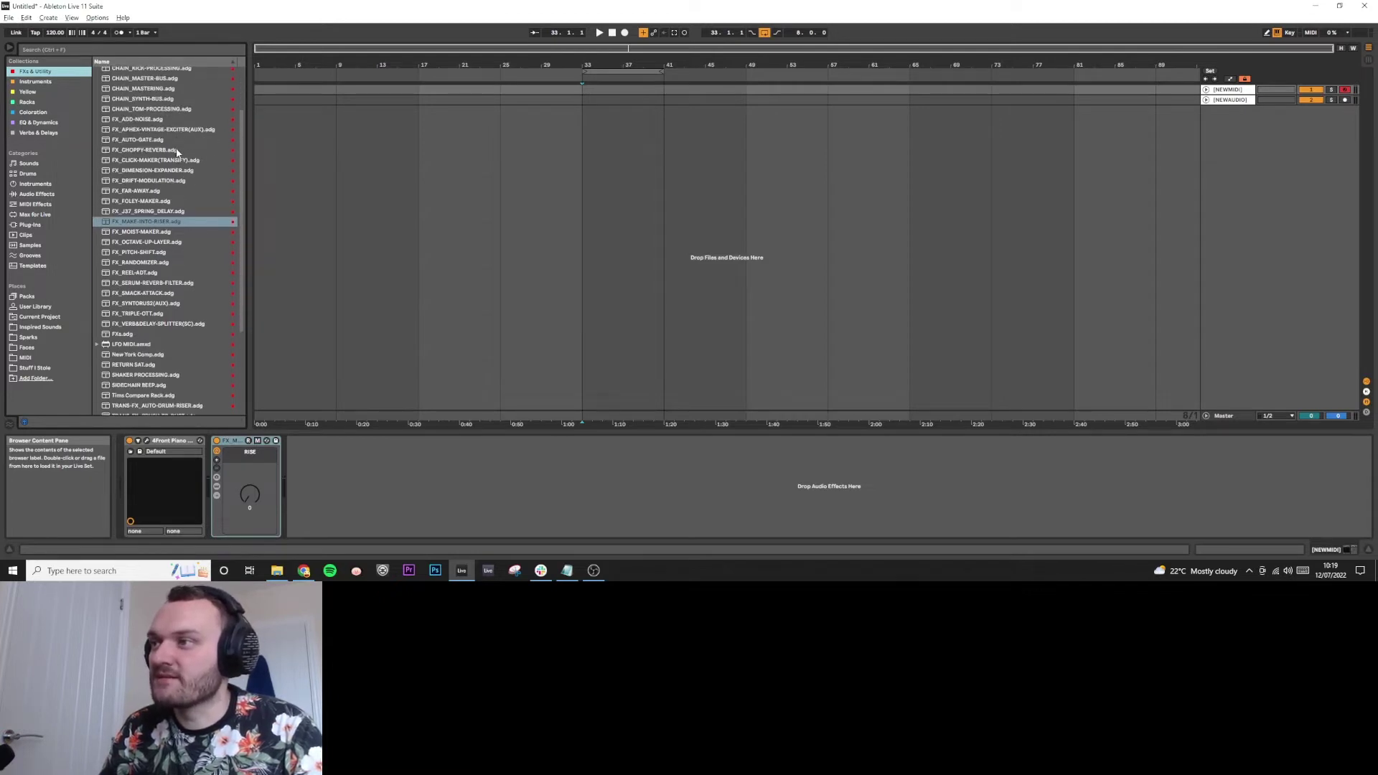
{"action": "left_click", "coordinate": [153, 358]}
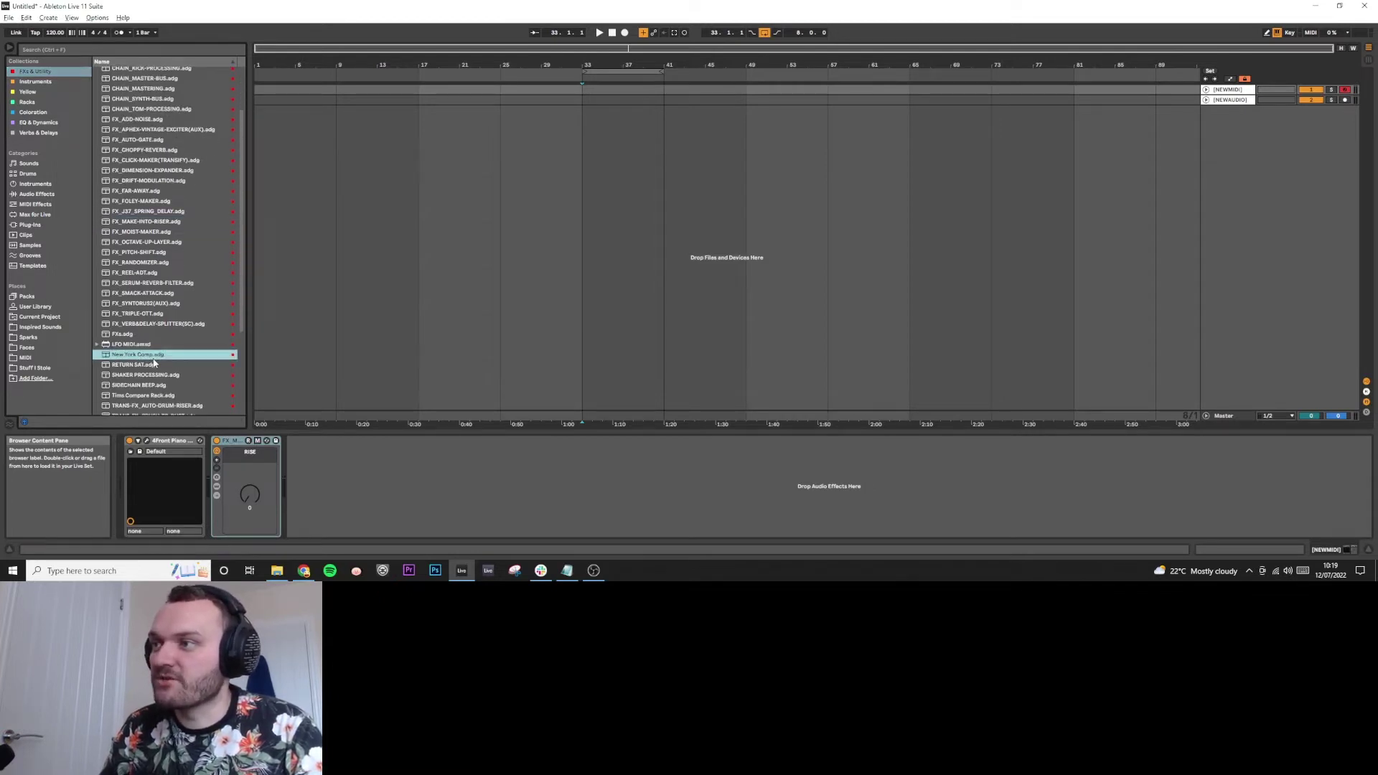
{"action": "left_click_drag", "start_coordinate": [153, 363], "coordinate": [309, 468]}
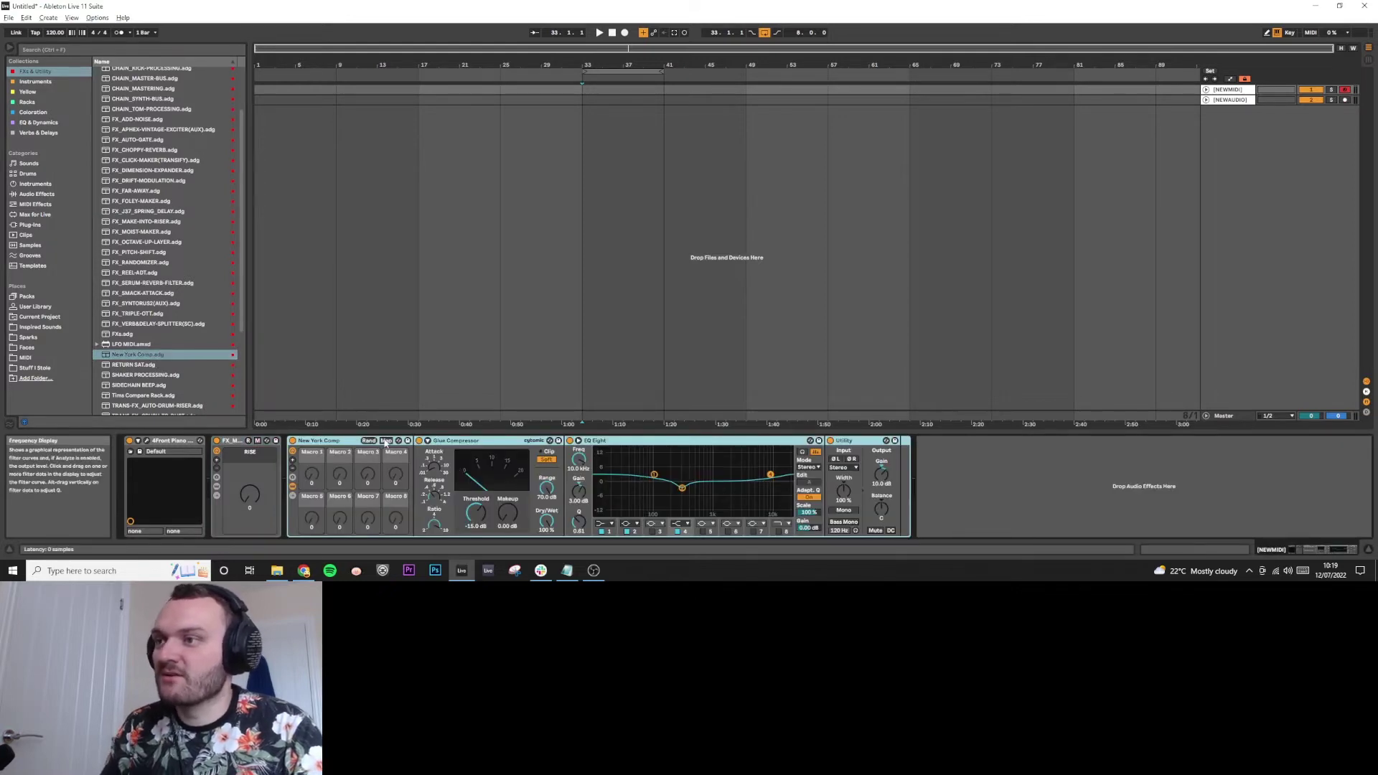
{"action": "left_click", "coordinate": [336, 443]}
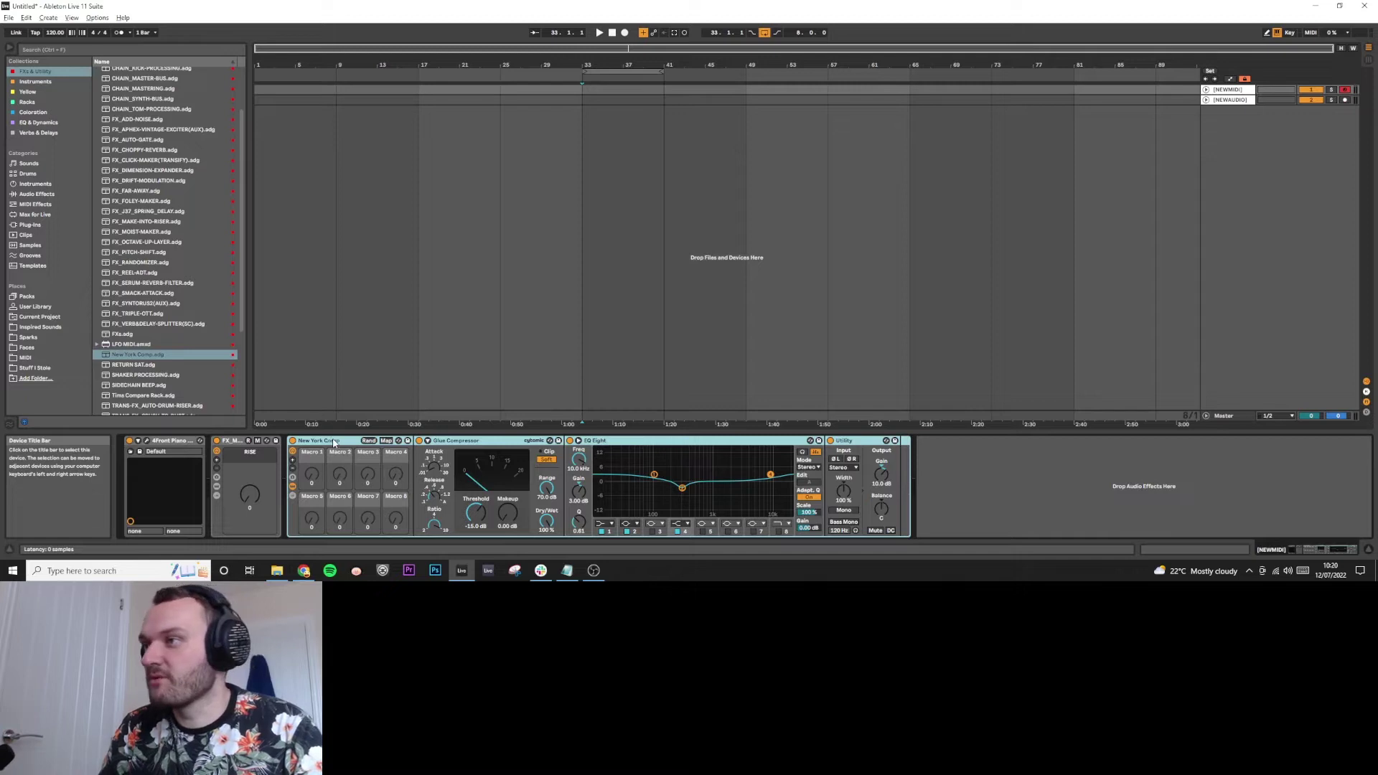
- Replace New York Comp with the FX_PITCH-SHIFT rack and preview its SoundShifter plug-in window
{"action": "key", "text": "Delete"}
{"action": "left_click_drag", "start_coordinate": [341, 475], "coordinate": [333, 466]}
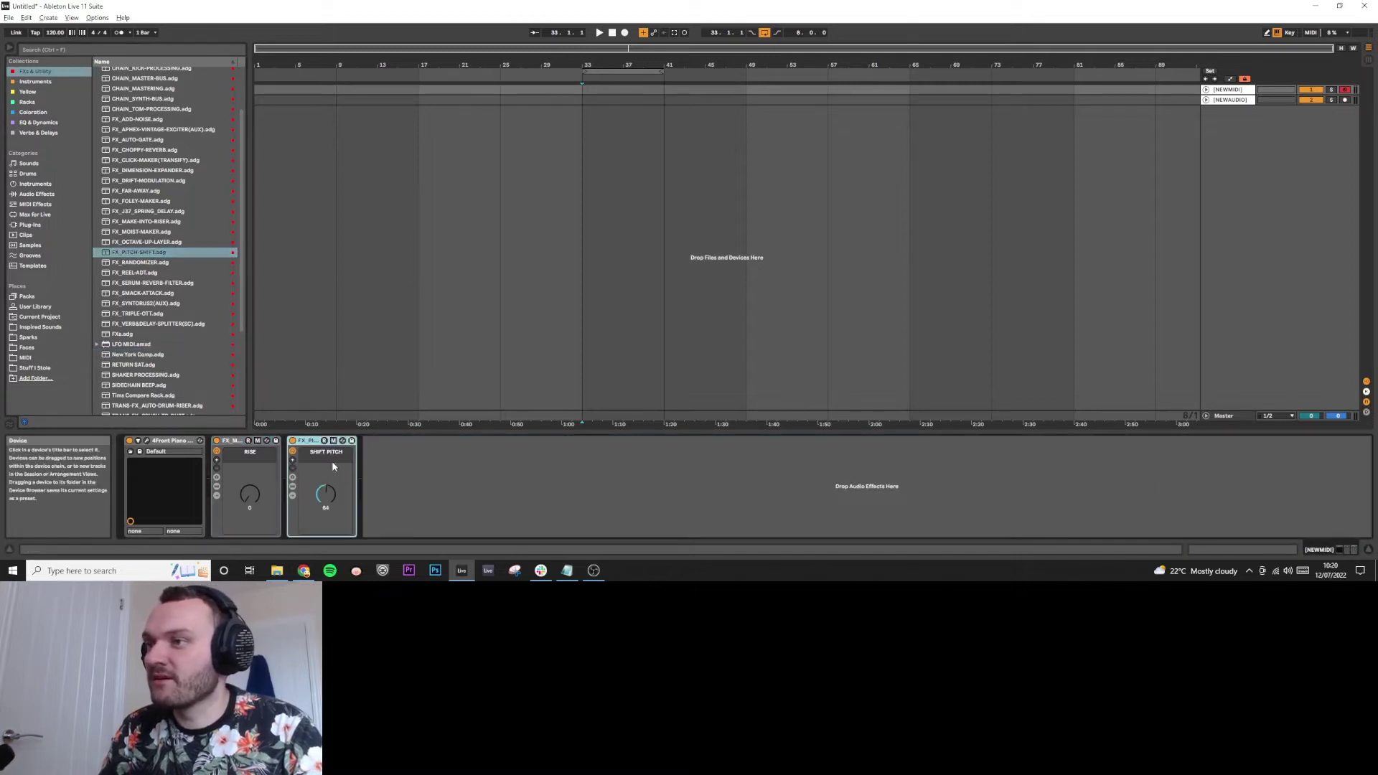
{"action": "left_click", "coordinate": [294, 485]}
{"action": "left_click", "coordinate": [381, 442]}
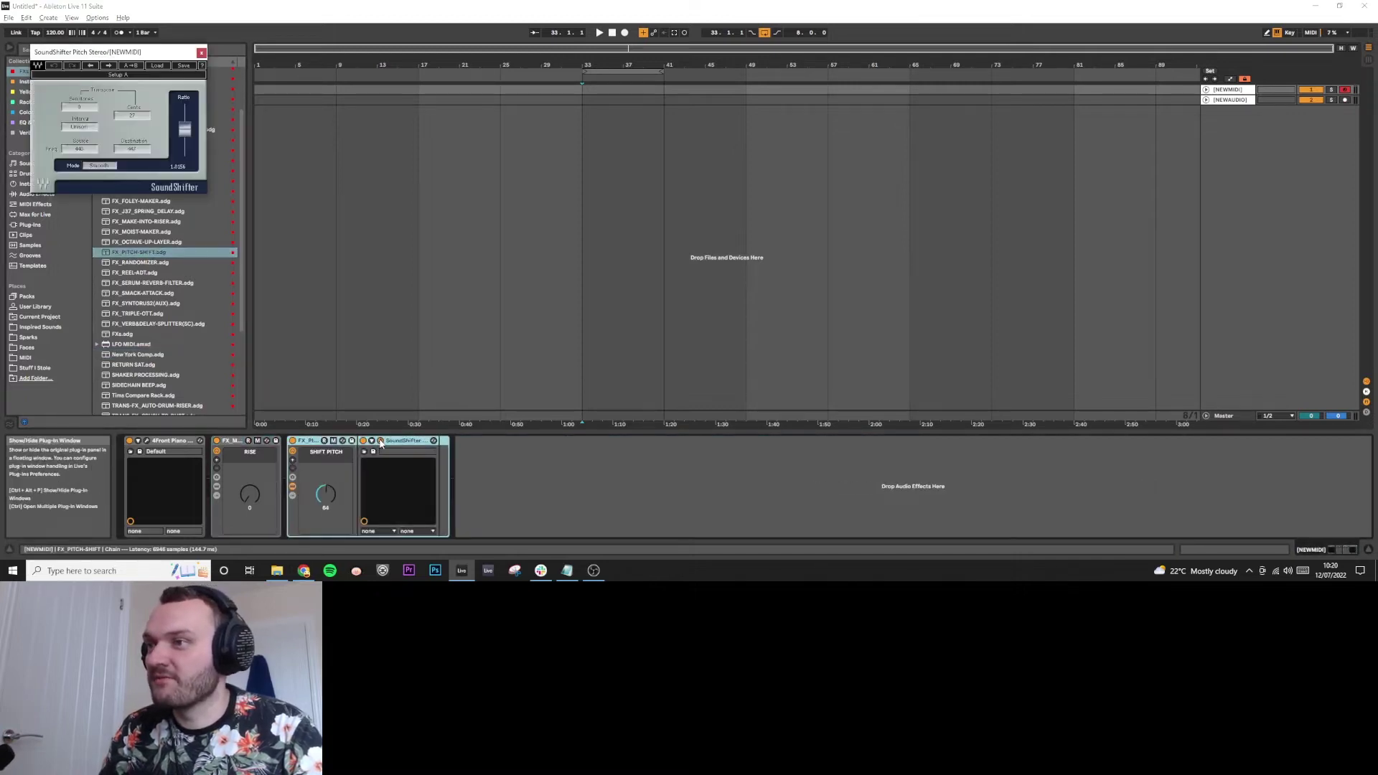
{"action": "left_click", "coordinate": [381, 442]}
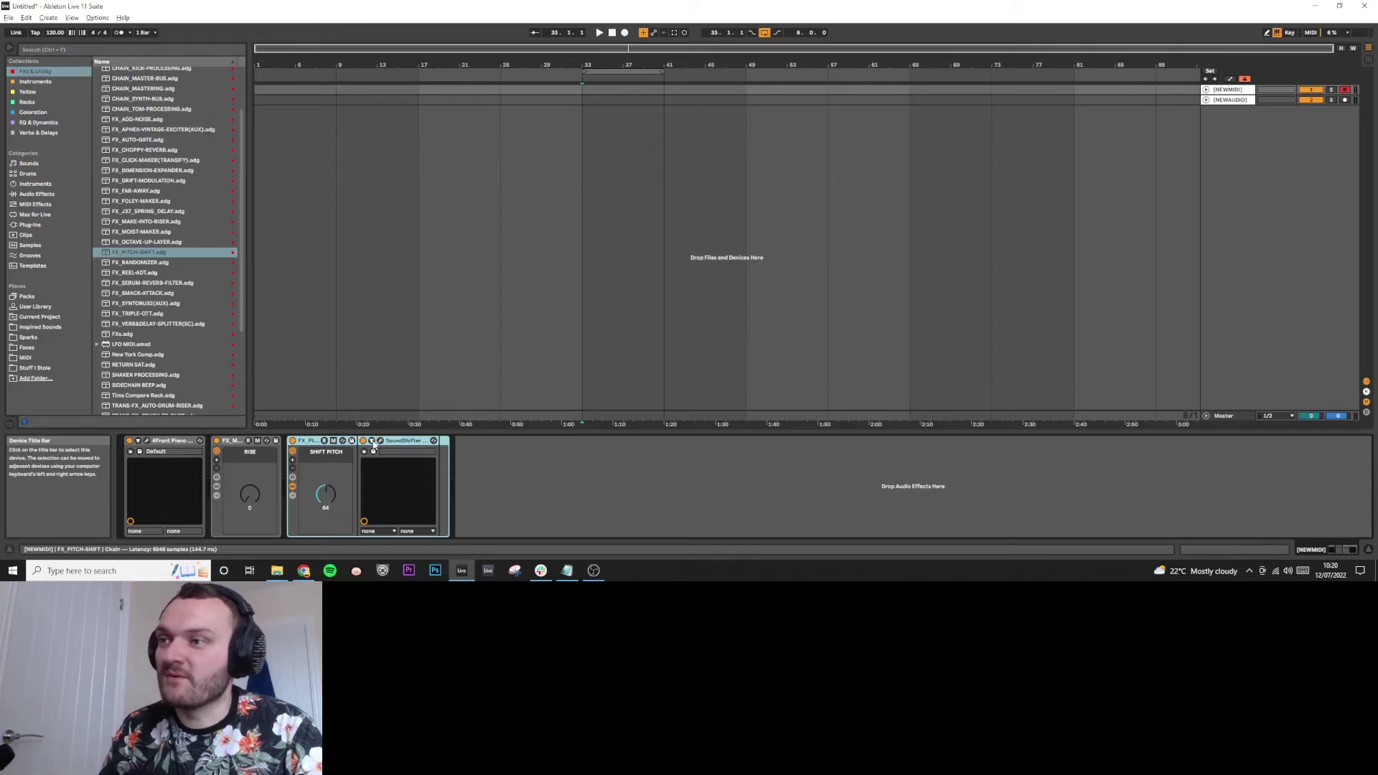
- Raise the SHIFT PITCH macro from 64 to 126, then delete the pitch-shift rack
{"action": "left_click", "coordinate": [293, 487]}
{"action": "left_click_drag", "start_coordinate": [326, 494], "coordinate": [326, 457]}
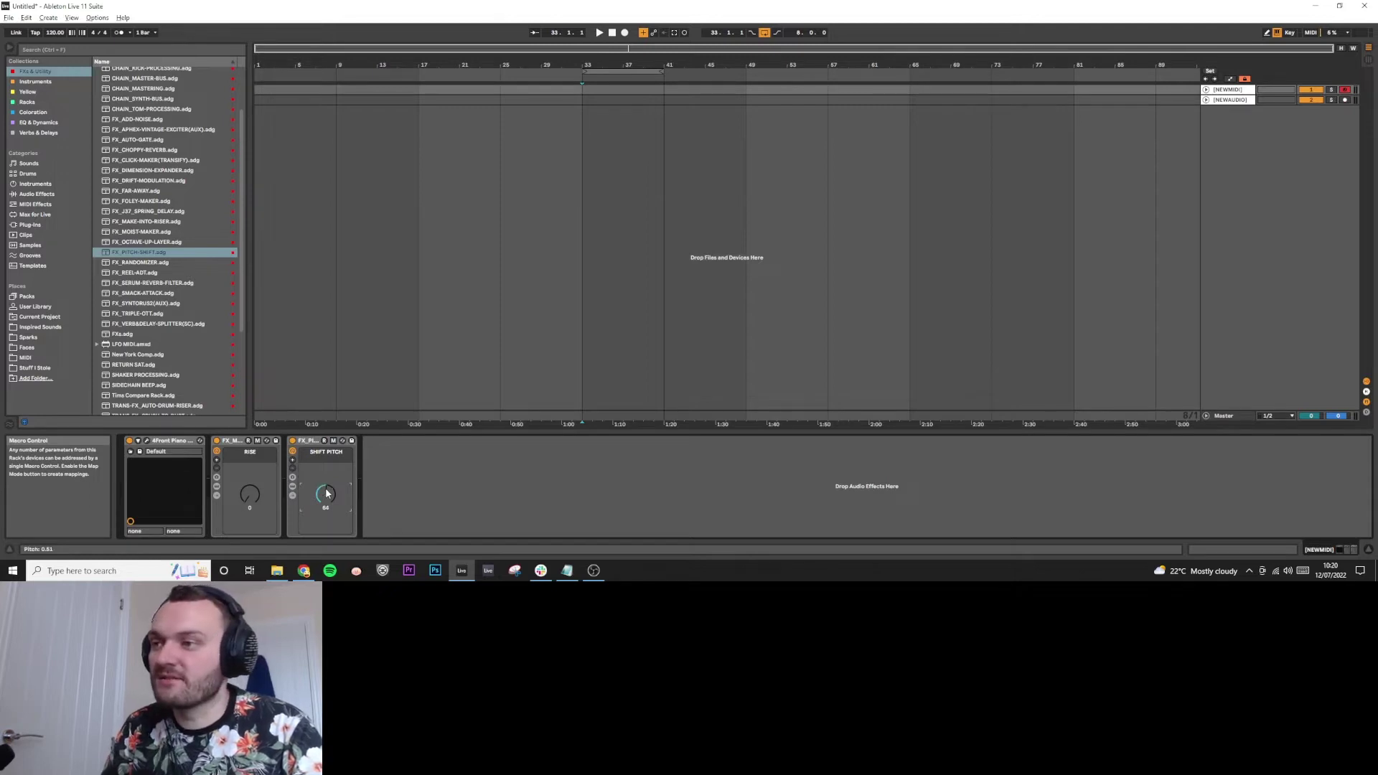
{"action": "key", "text": "Delete"}
{"action": "left_click", "coordinate": [183, 252]}
{"action": "scroll", "coordinate": [184, 251], "scroll_direction": "up", "scroll_amount": 2}
- Load FX_ADD-NOISE after RISE, reveal its Vocoder, and raise the Noise macro from 0 to 46
{"action": "left_click", "coordinate": [150, 164]}
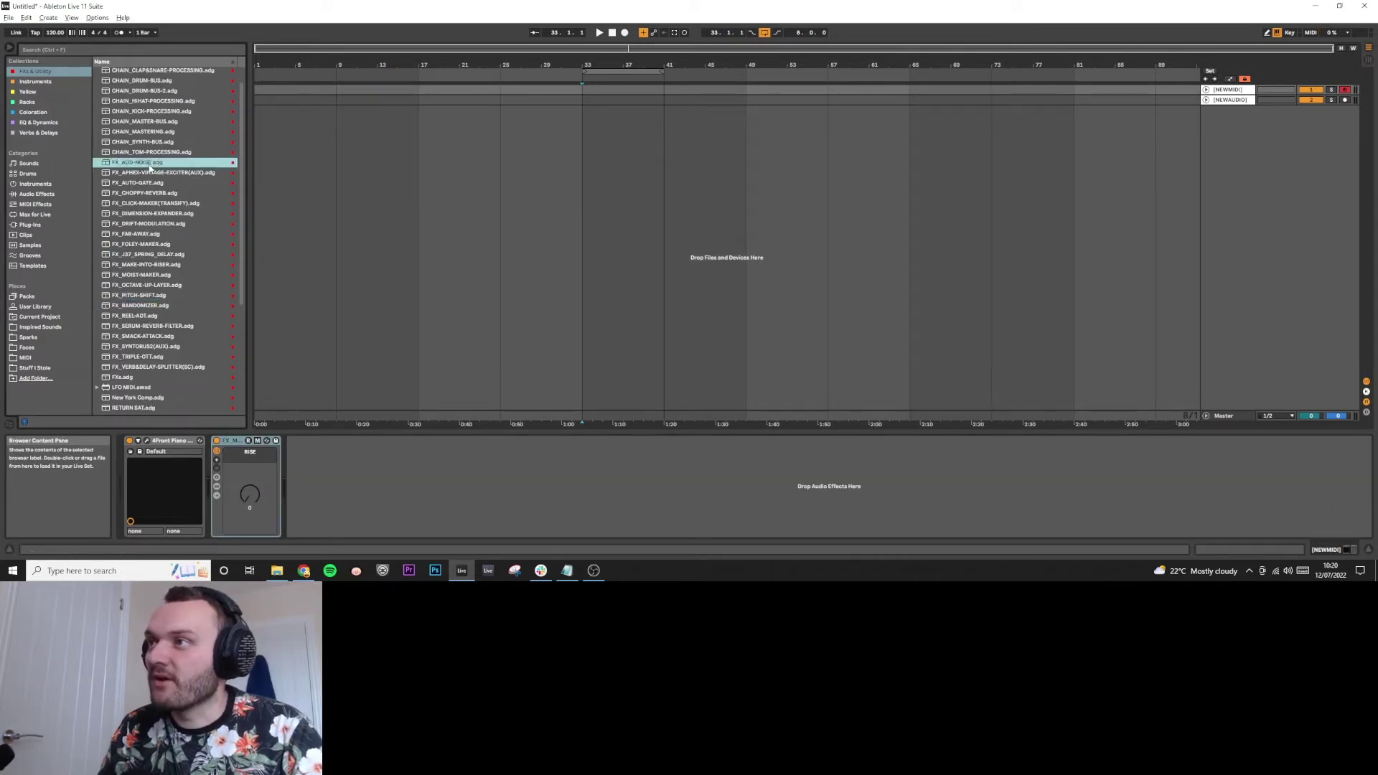
{"action": "left_click_drag", "start_coordinate": [151, 165], "coordinate": [301, 479]}
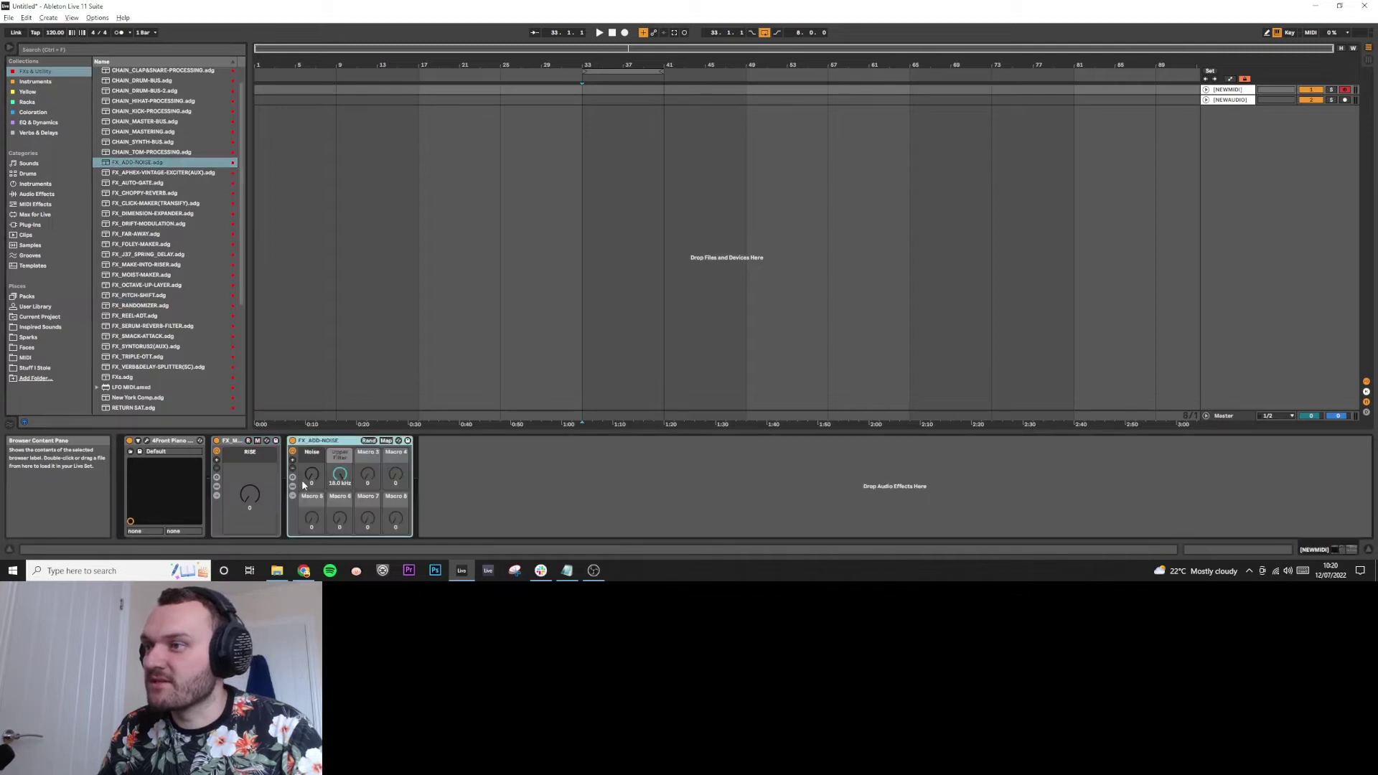
{"action": "left_click", "coordinate": [293, 487]}
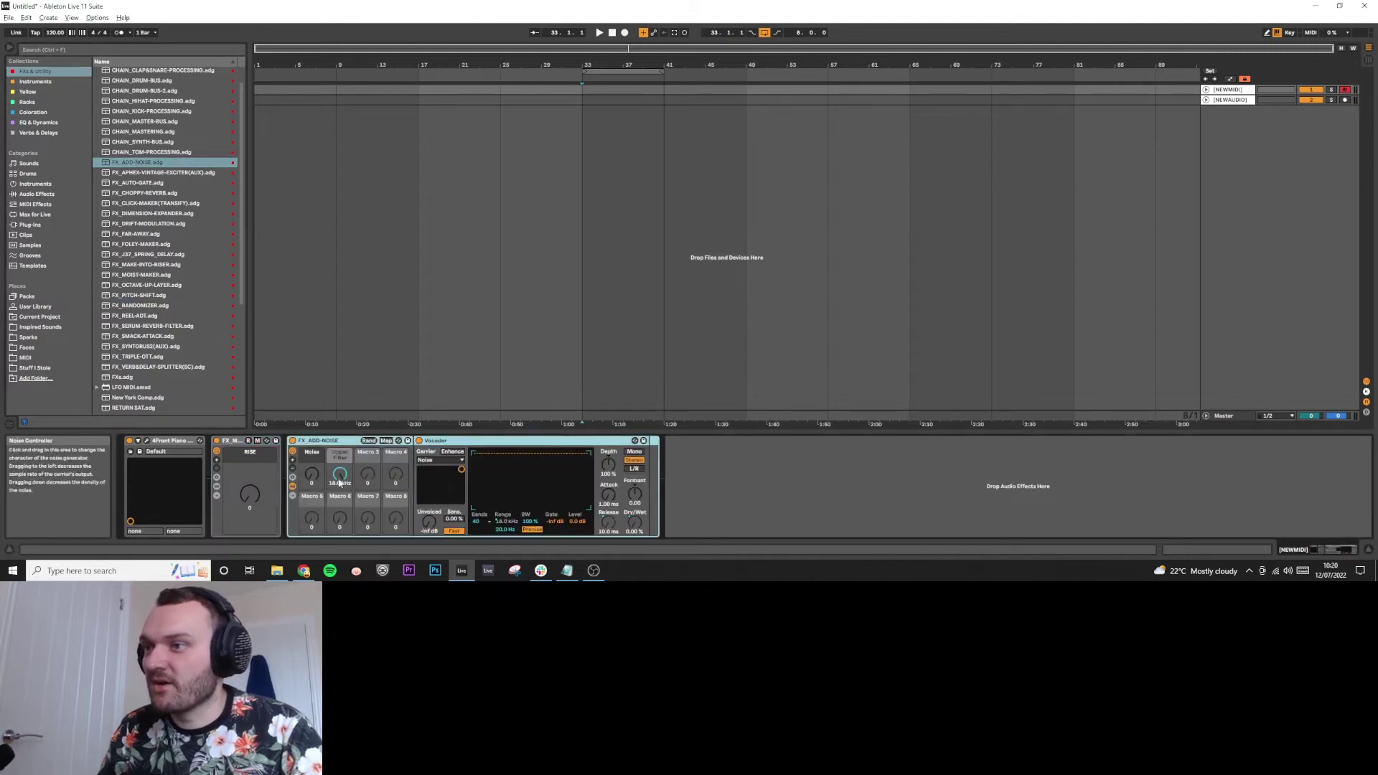
{"action": "left_click_drag", "start_coordinate": [313, 482], "coordinate": [313, 532]}
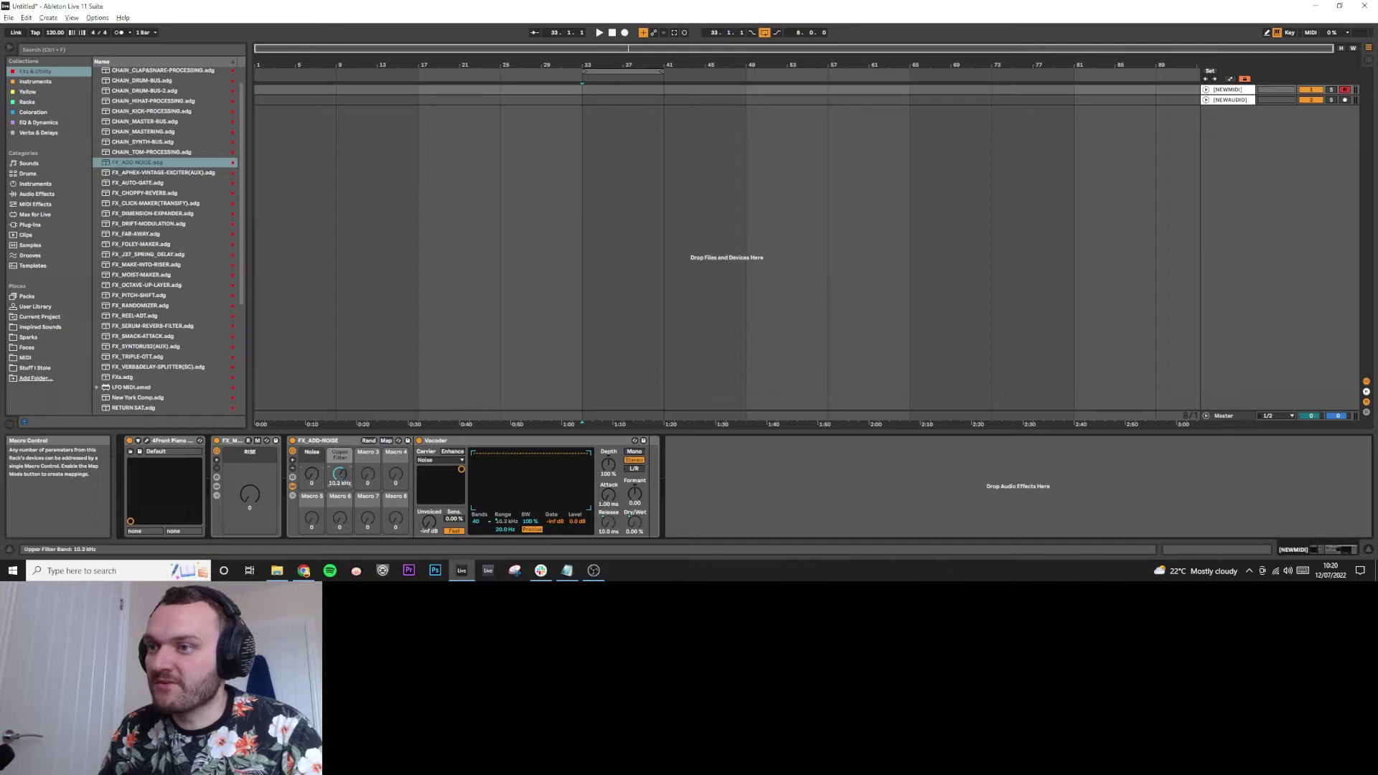
- Delete the add-noise rack and switch the browser to the Instruments collection
{"action": "key", "text": "Delete"}
{"action": "scroll", "coordinate": [170, 131], "scroll_direction": "up", "scroll_amount": 1}
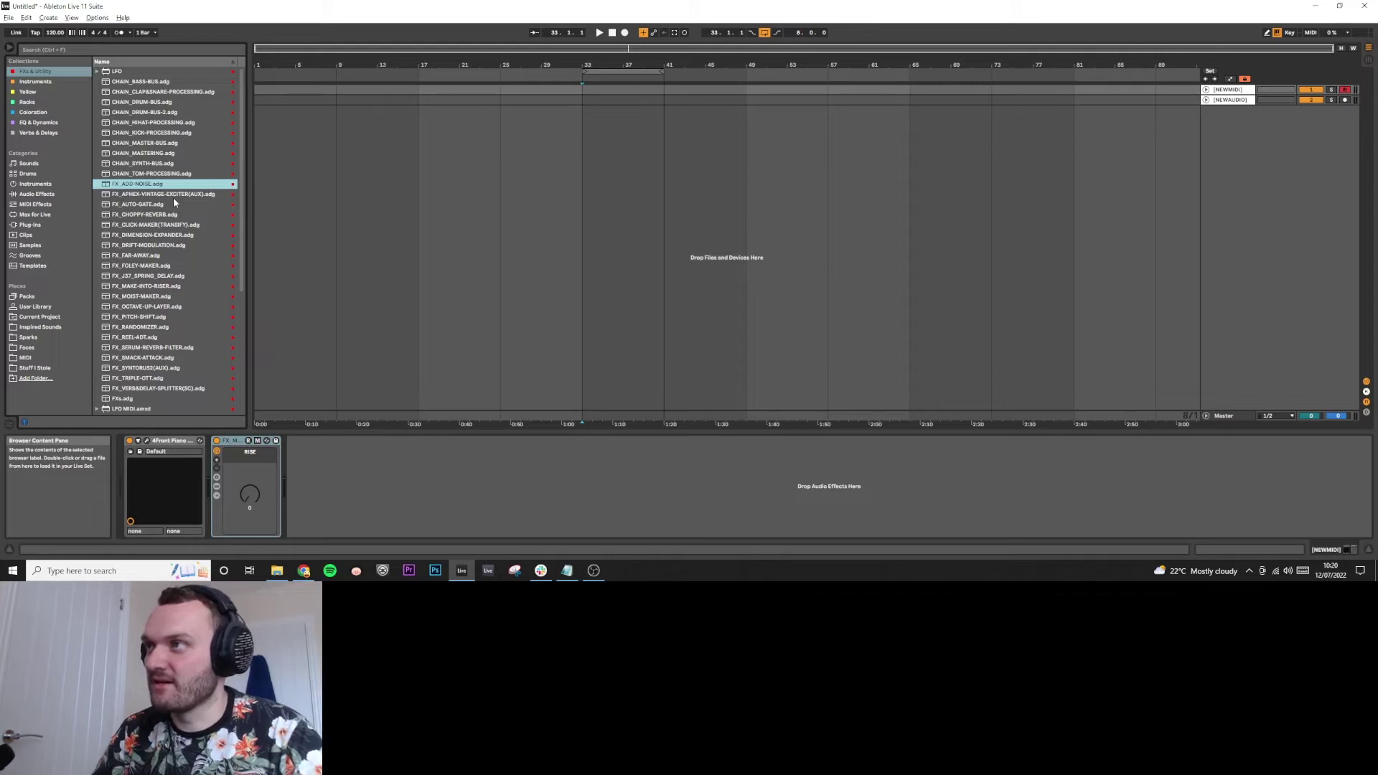
{"action": "left_click", "coordinate": [36, 81]}
- Load PLUCK Dusty Rave Plucks in place of the piano and briefly show its inner devices
{"action": "scroll", "coordinate": [175, 120], "scroll_direction": "down", "scroll_amount": 5}
{"action": "scroll", "coordinate": [176, 123], "scroll_direction": "up", "scroll_amount": 10}
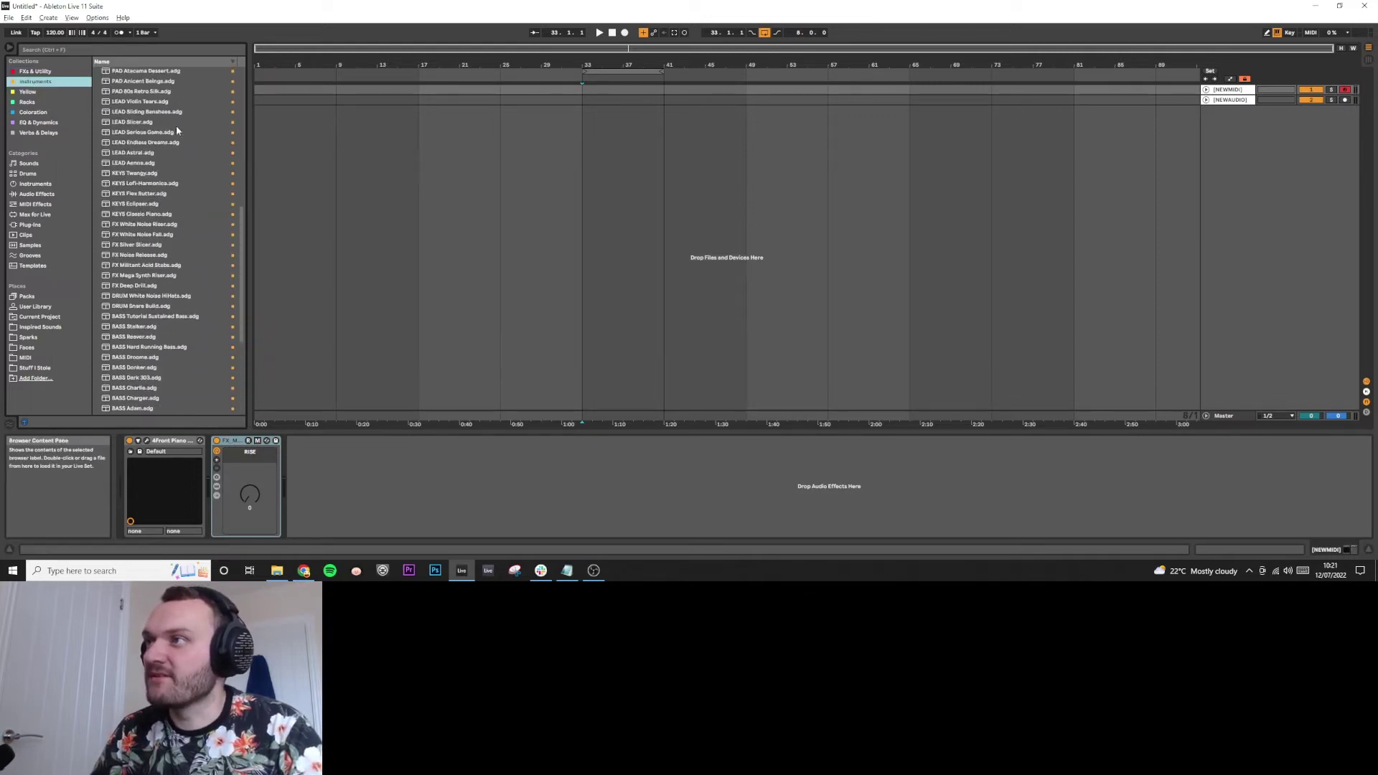
{"action": "scroll", "coordinate": [202, 183], "scroll_direction": "up", "scroll_amount": 2}
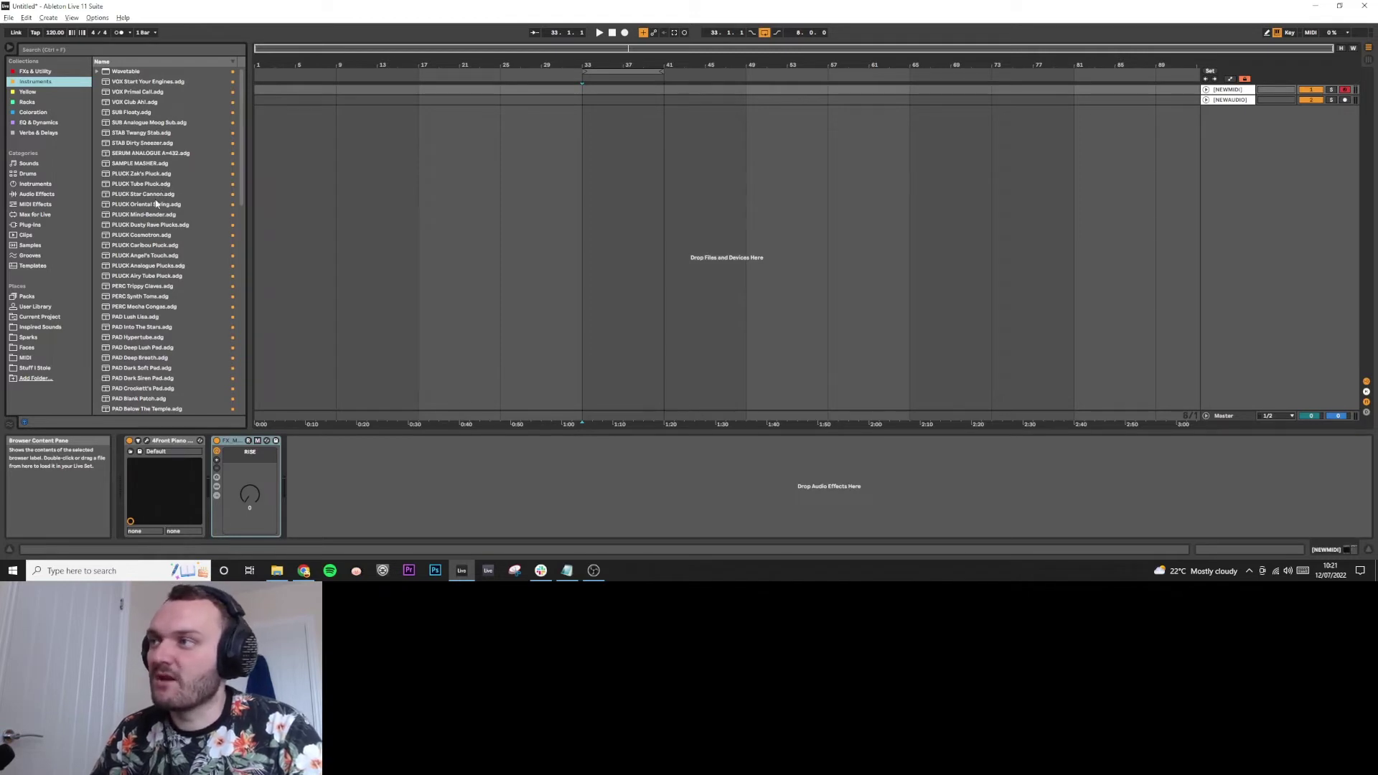
{"action": "left_click", "coordinate": [150, 227]}
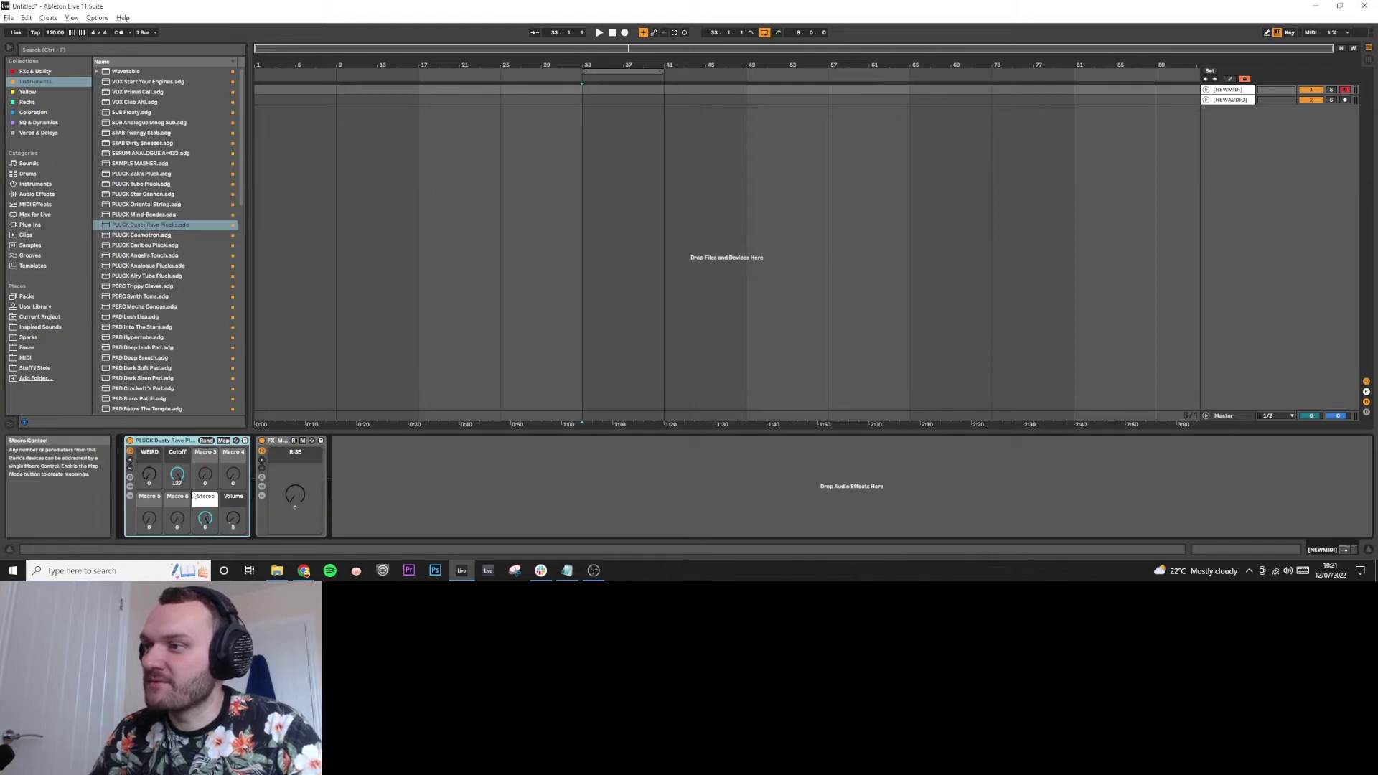
{"action": "left_click", "coordinate": [130, 491]}
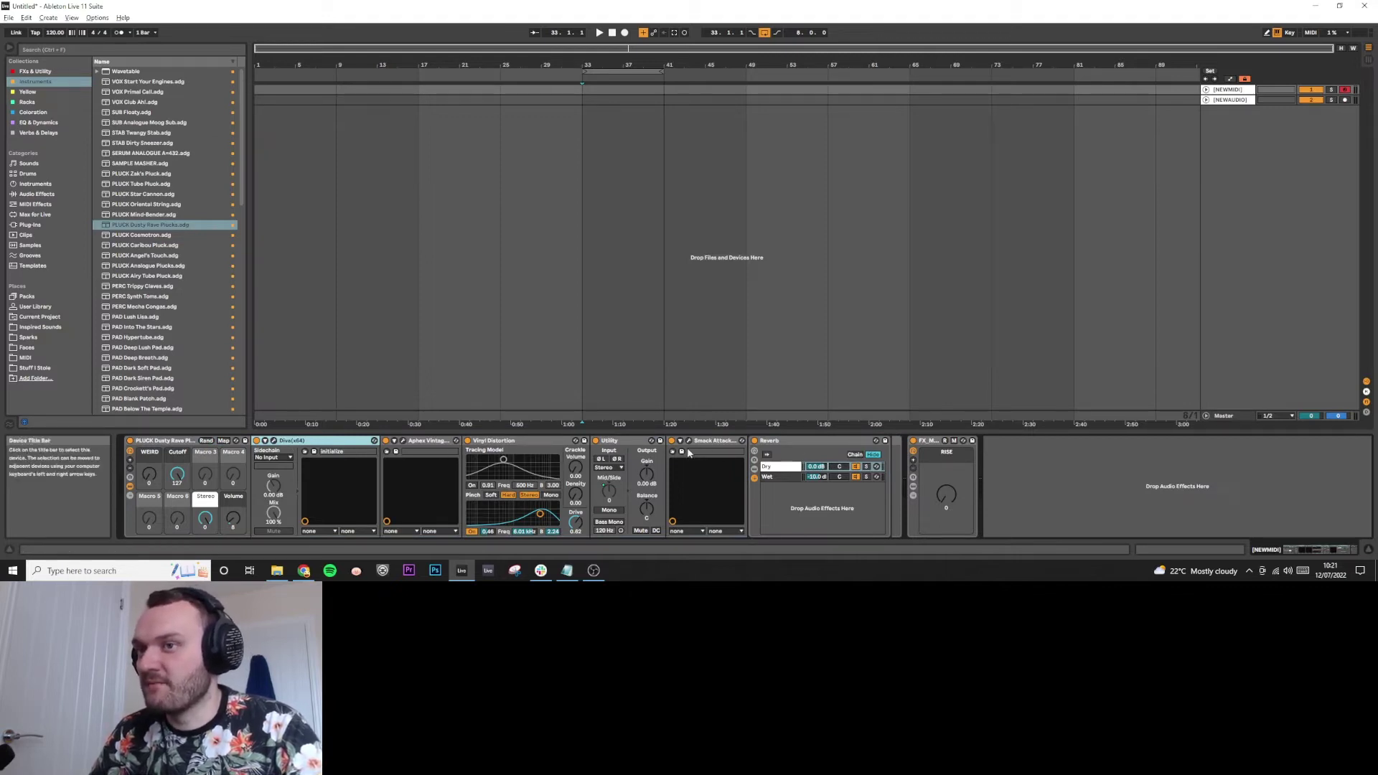
{"action": "left_click", "coordinate": [131, 492]}
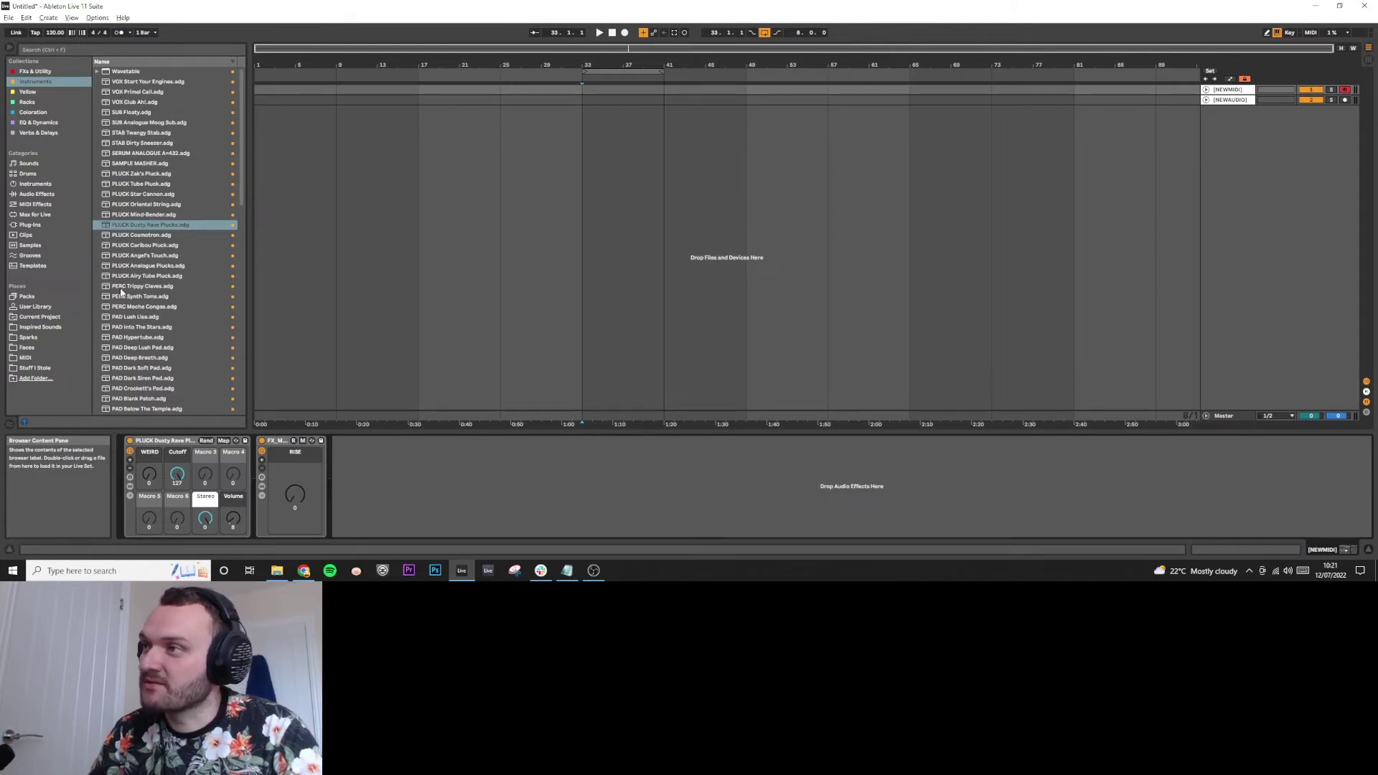
- Scroll the Instruments list down to its plug-ins, then view the empty Yellow collection
{"action": "scroll", "coordinate": [123, 308], "scroll_direction": "down", "scroll_amount": 5}
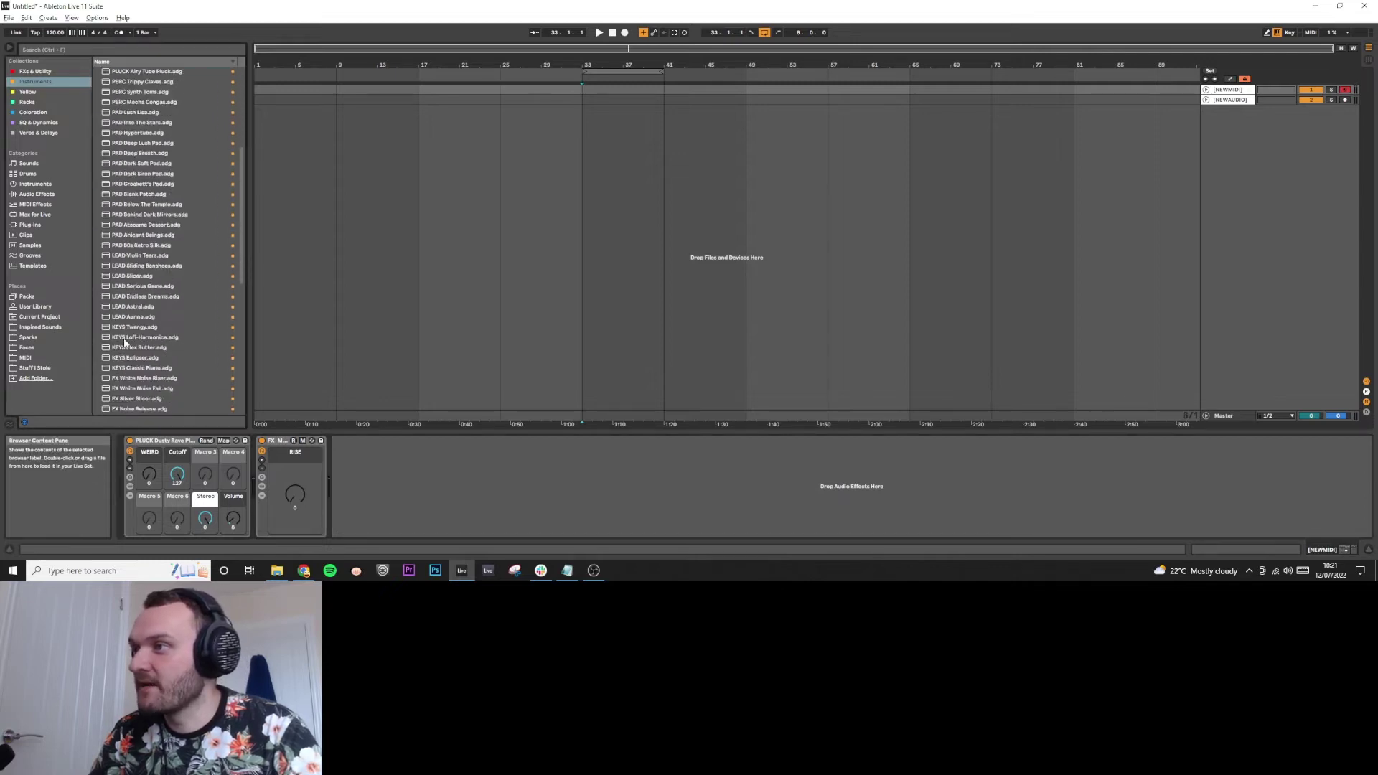
{"action": "scroll", "coordinate": [126, 341], "scroll_direction": "down", "scroll_amount": 5}
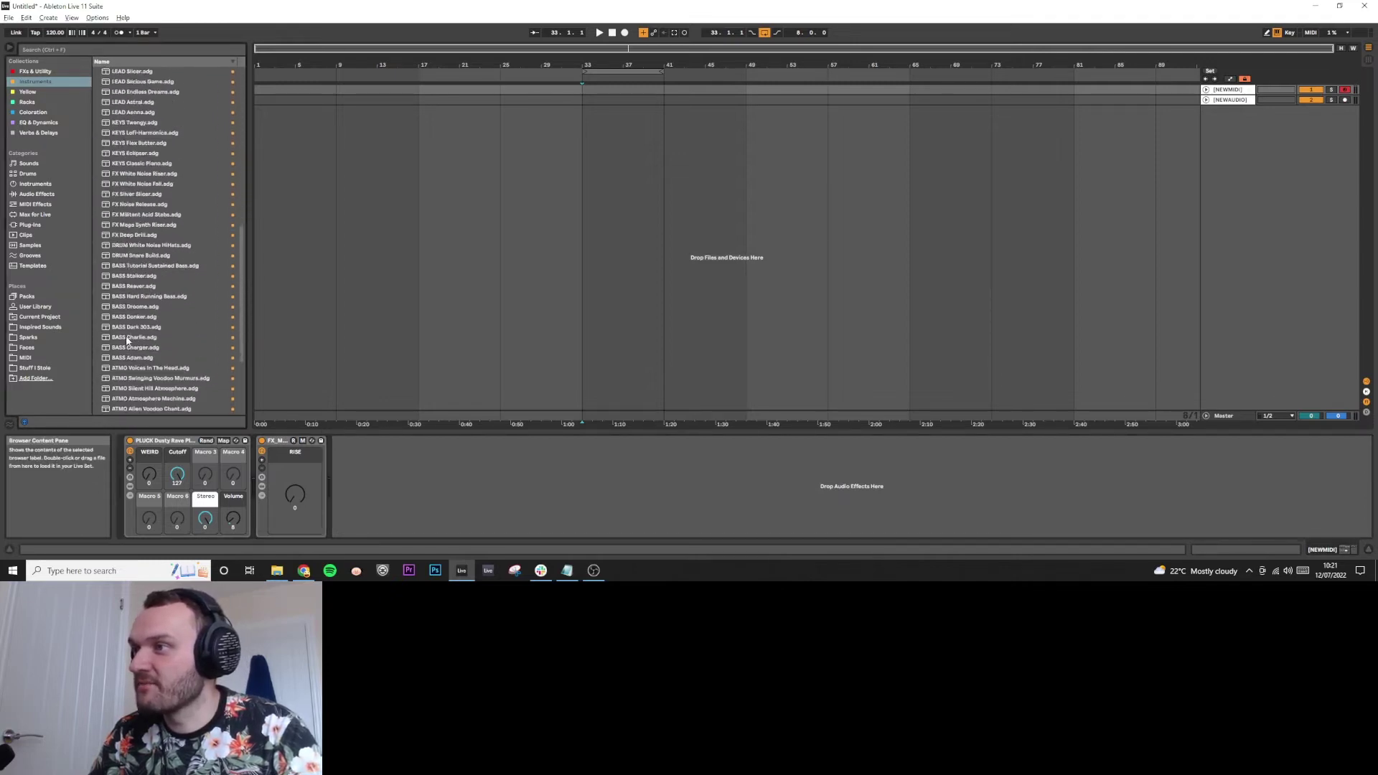
{"action": "scroll", "coordinate": [128, 340], "scroll_direction": "down", "scroll_amount": 4}
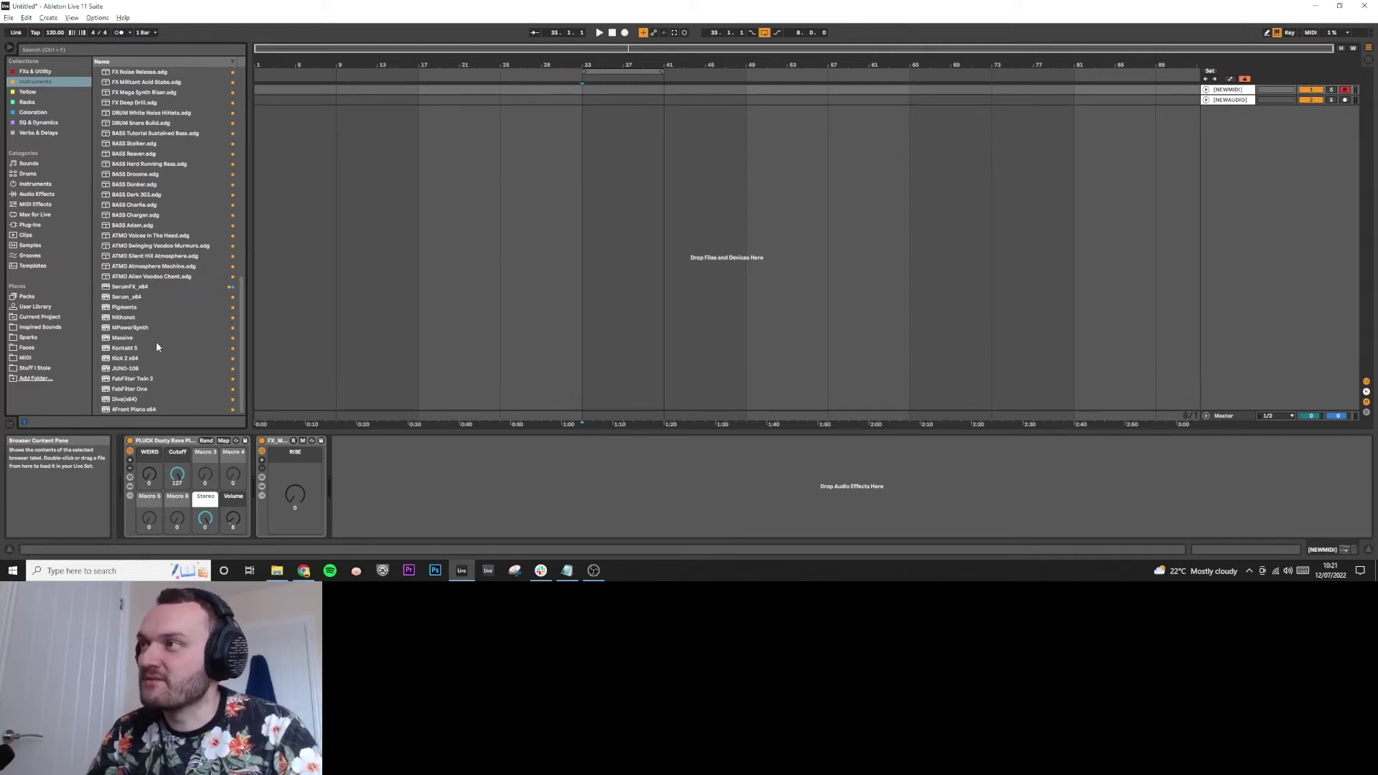
{"action": "left_click", "coordinate": [64, 92]}
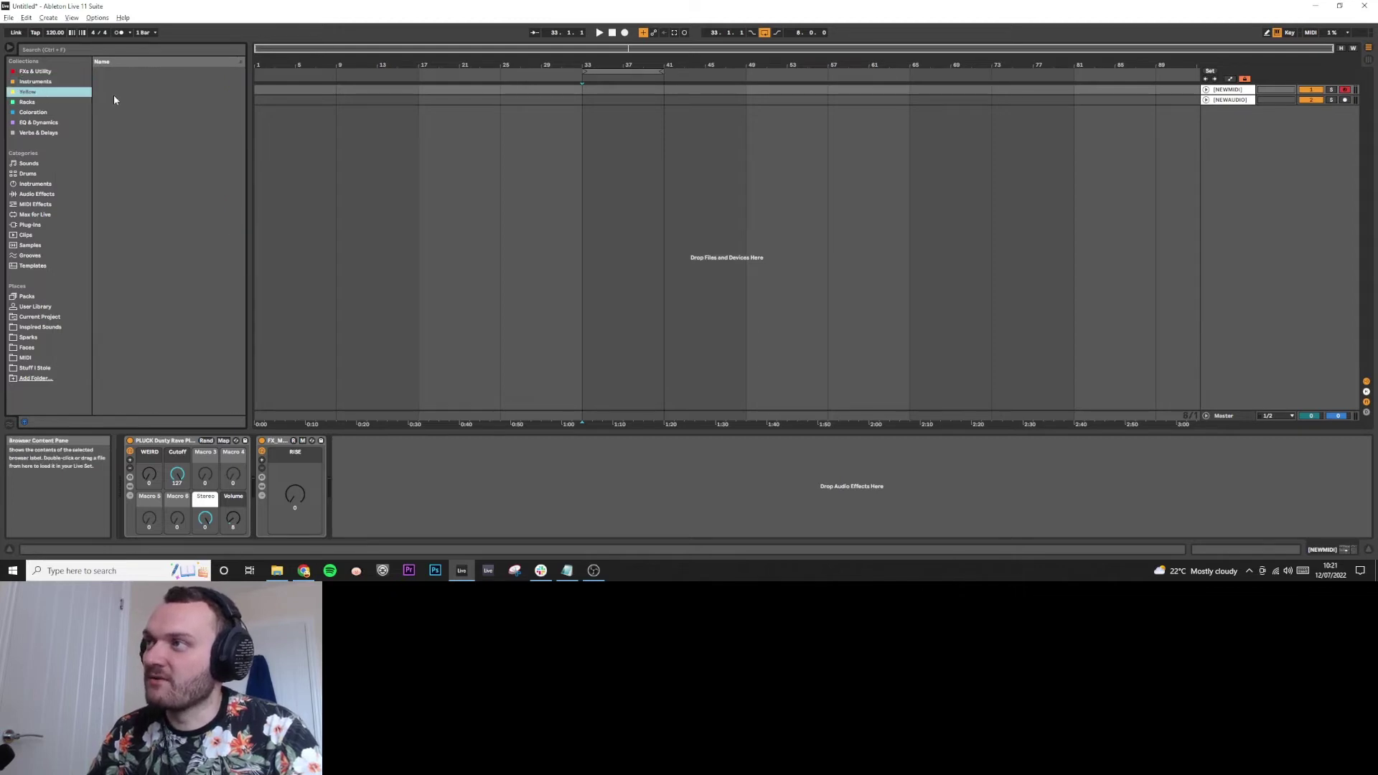
- Show the Racks collection's files and select 128 Claps.adg
{"action": "left_click", "coordinate": [67, 104]}
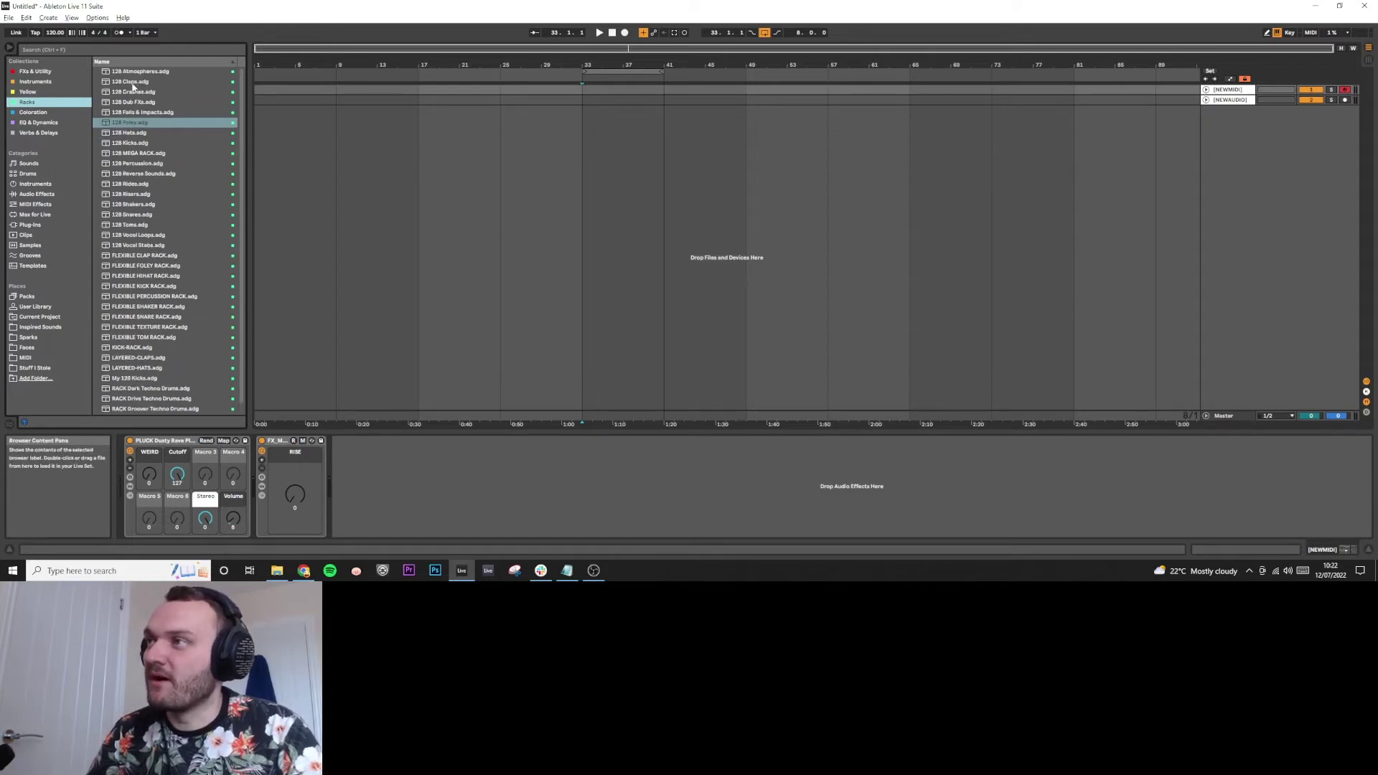
{"action": "left_click", "coordinate": [132, 83]}
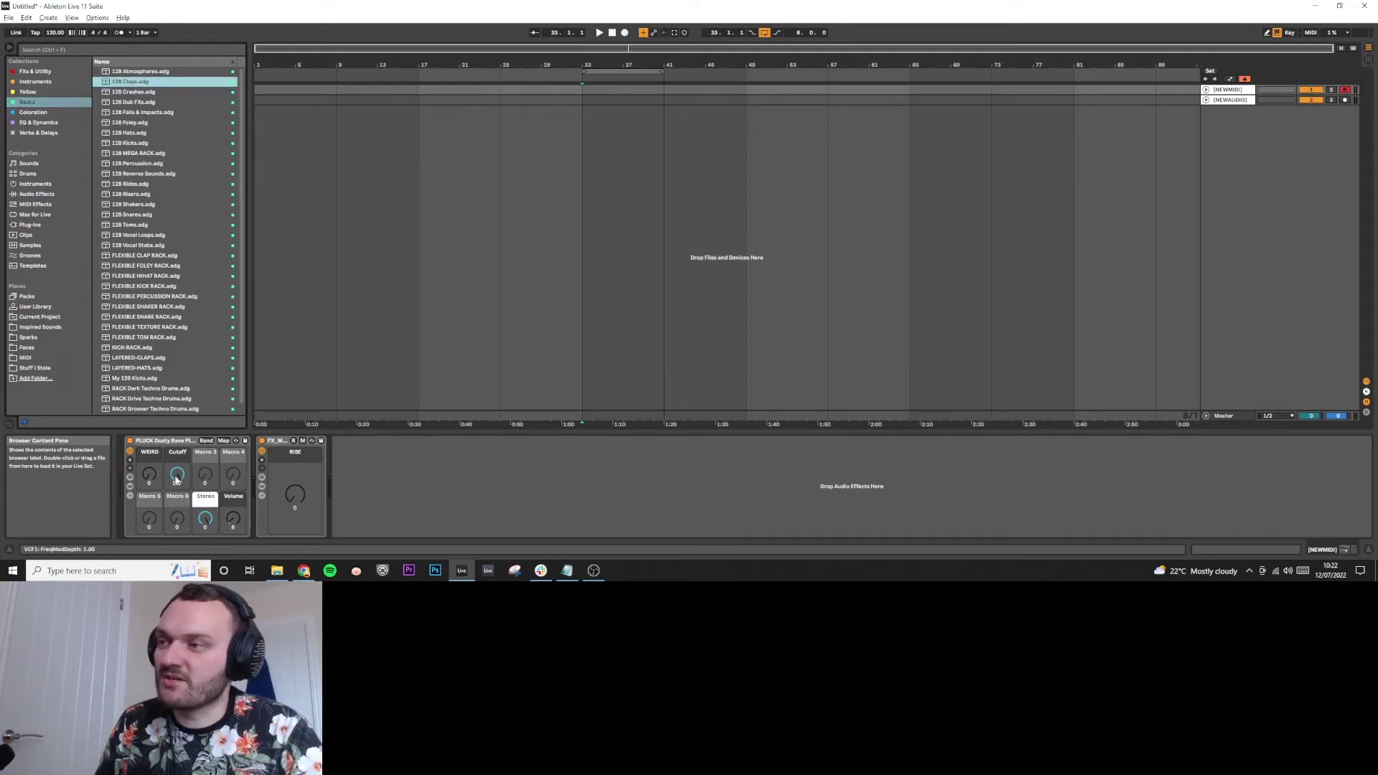
- Load 128 Claps onto the track, pitch it up with its macro, then delete the rack
{"action": "key", "text": "Return"}
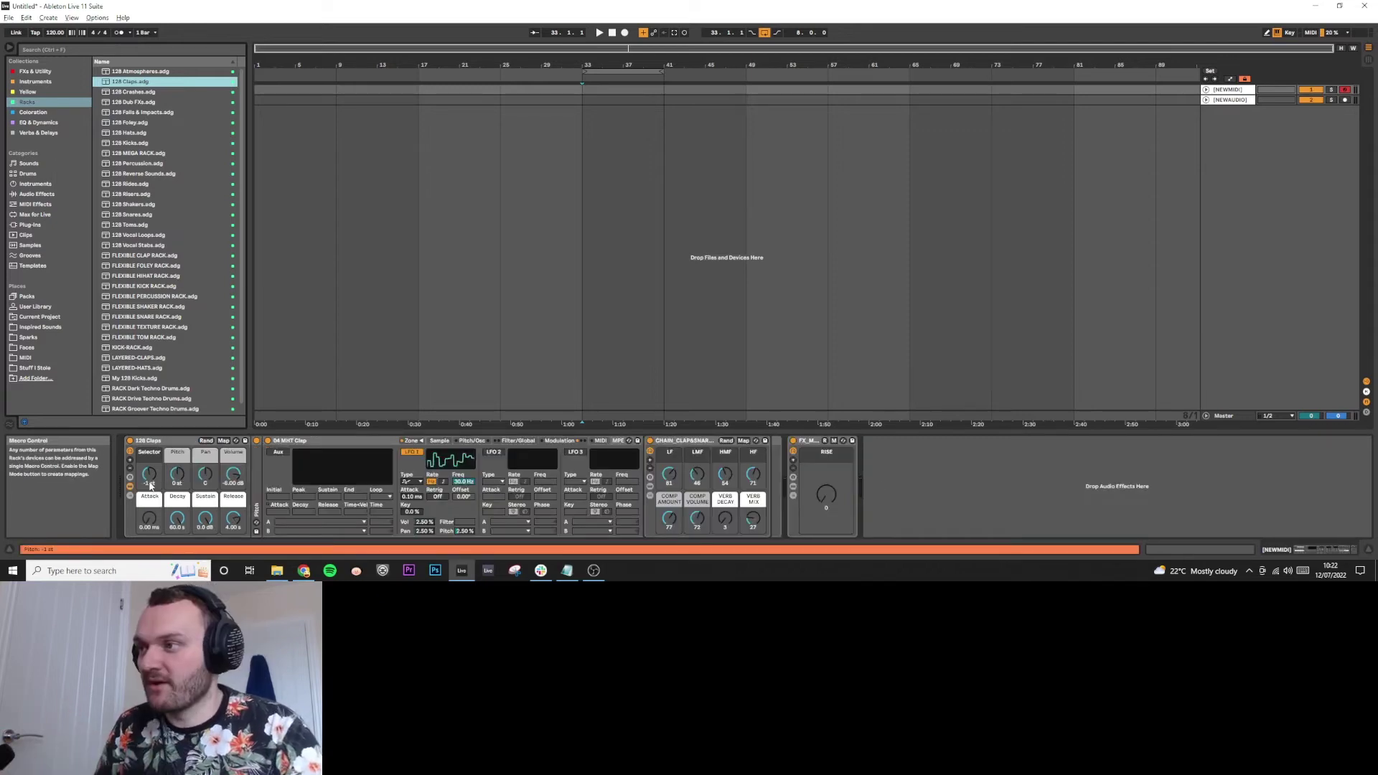
{"action": "mouse_move", "coordinate": [151, 480]}
{"action": "left_mouse_down"}
{"action": "mouse_move", "coordinate": [152, 456]}
{"action": "mouse_move", "coordinate": [151, 480]}
{"action": "left_mouse_up"}
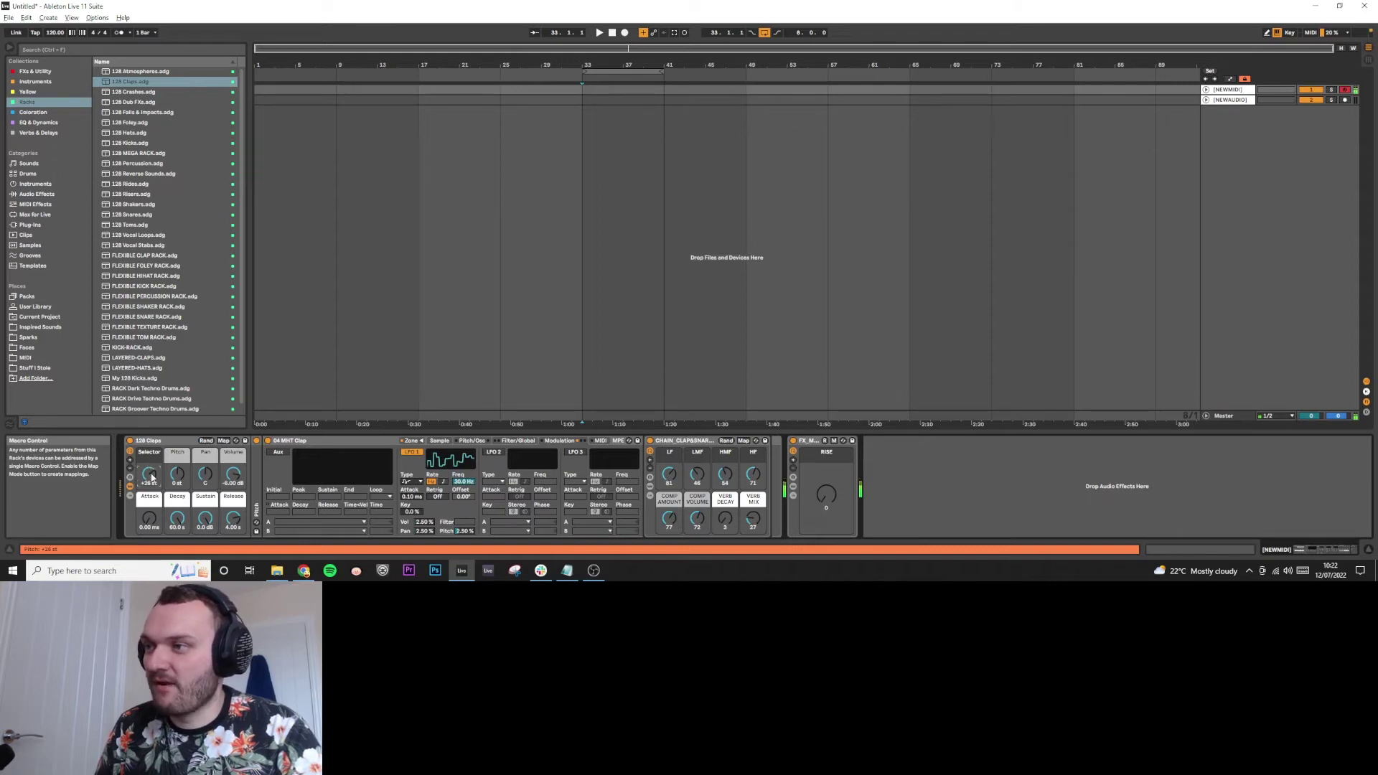
{"action": "scroll", "coordinate": [151, 476], "scroll_direction": "up", "scroll_amount": 5}
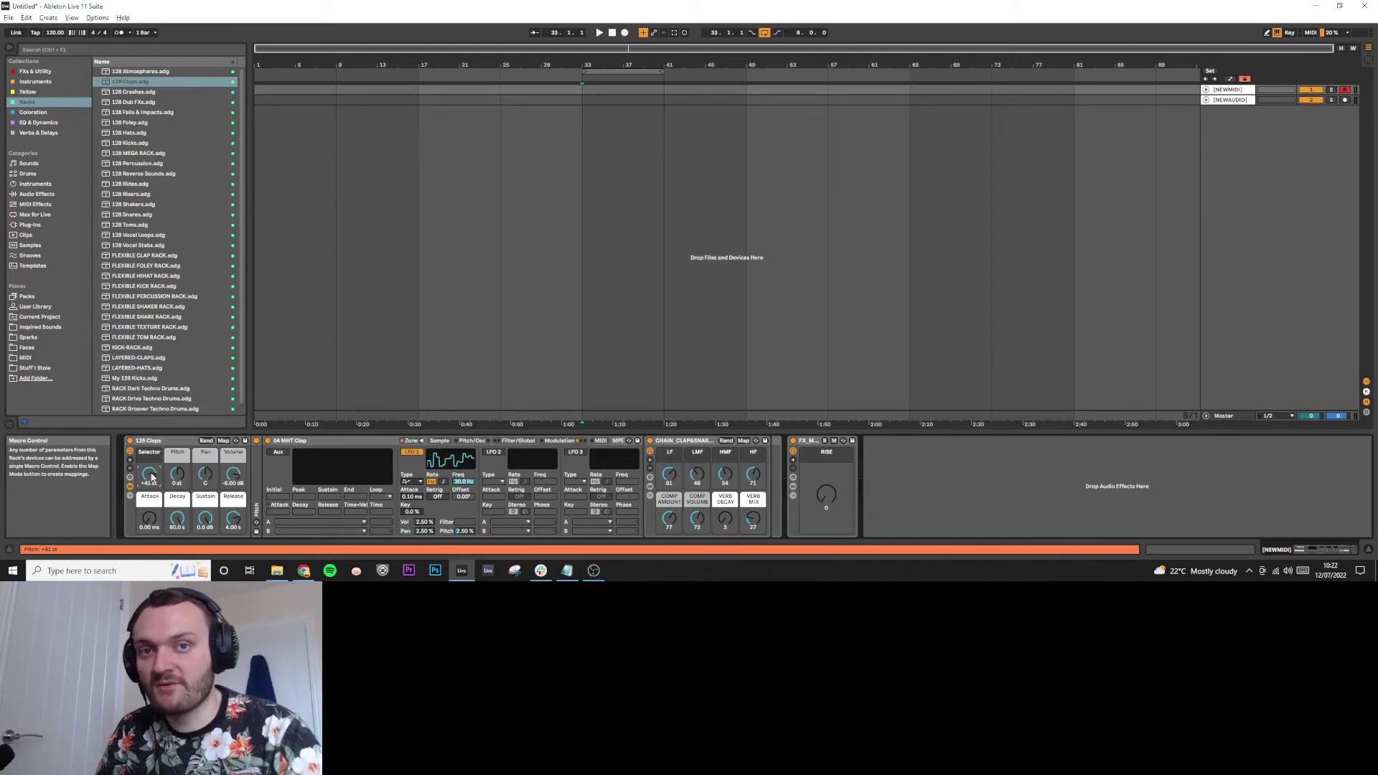
{"action": "scroll", "coordinate": [170, 214], "scroll_direction": "down", "scroll_amount": 1}
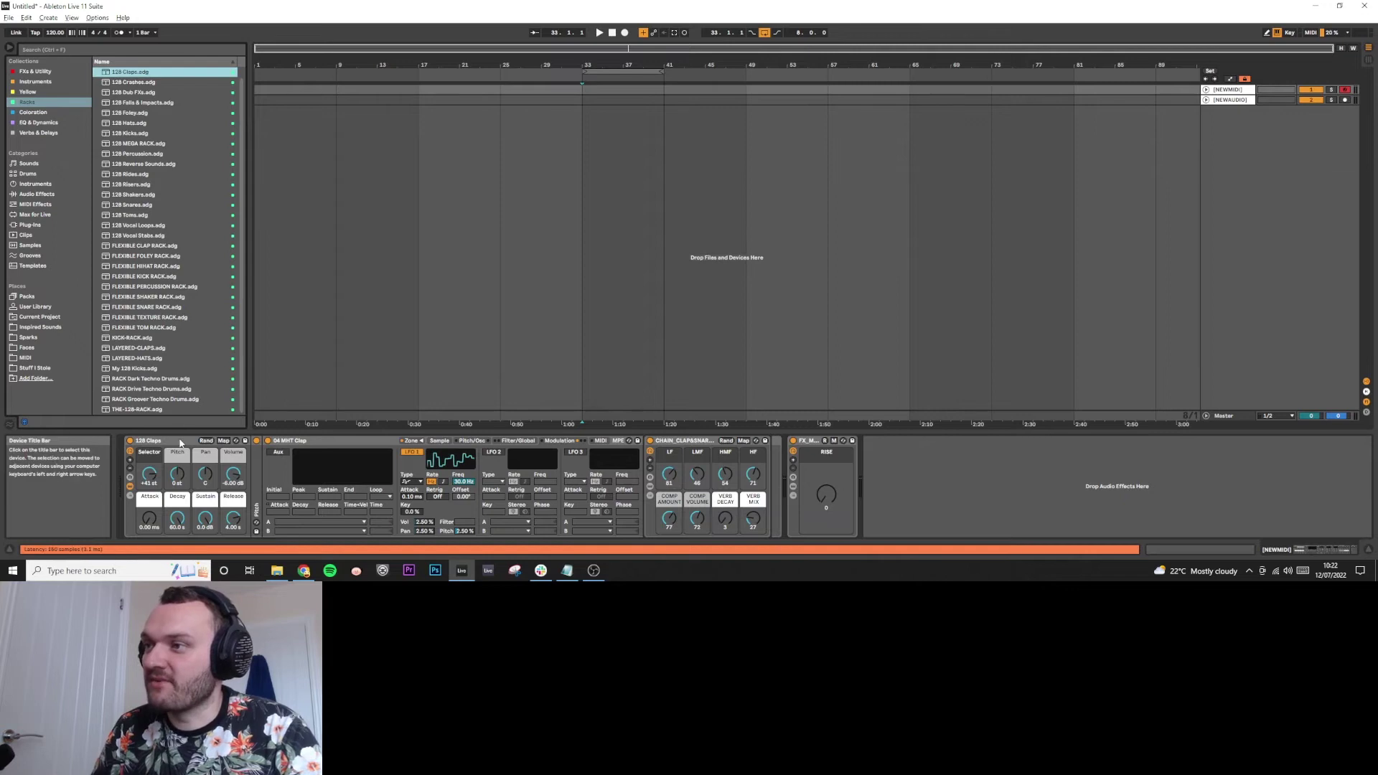
{"action": "left_click", "coordinate": [180, 443]}
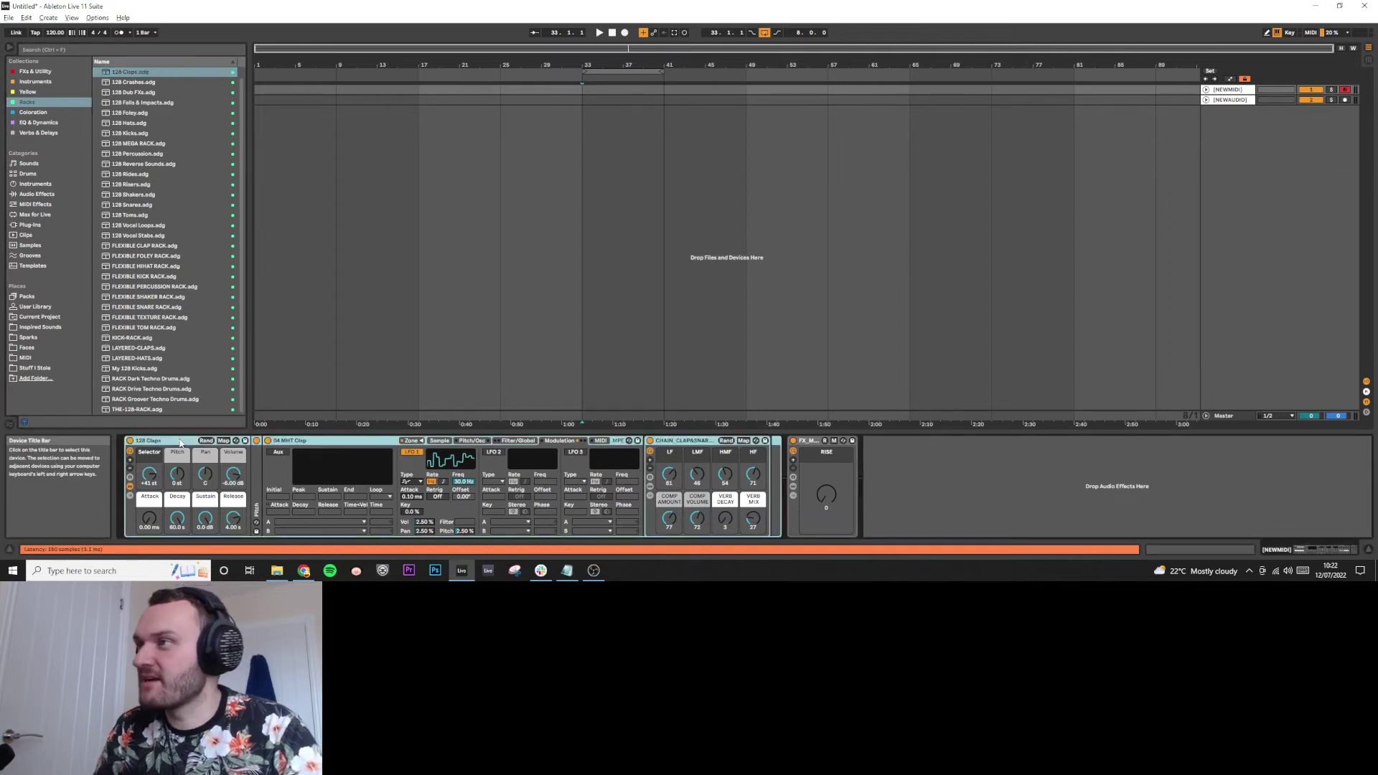
{"action": "key", "text": "Delete"}
{"action": "key", "text": "Down"}
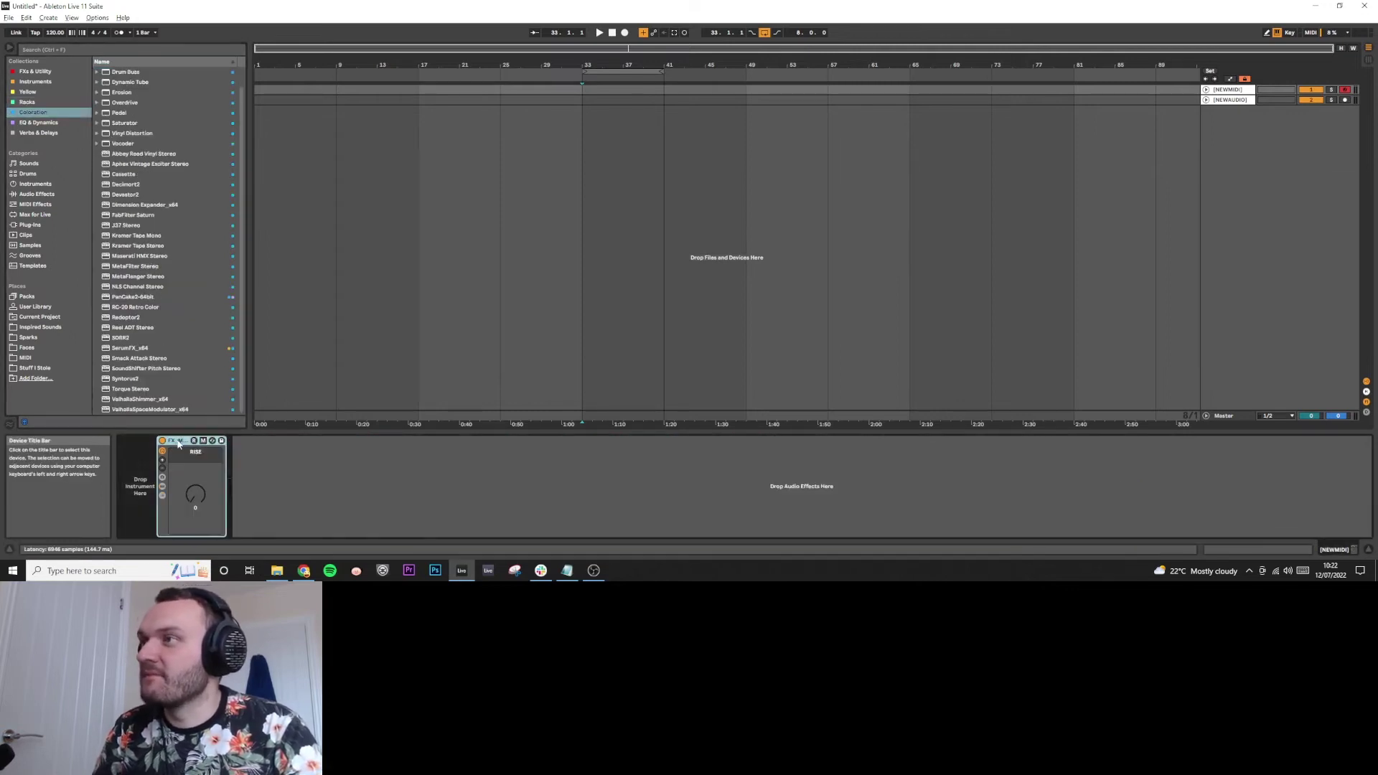
- Delete the RISE effect to empty the chain, then show the EQ & Dynamics collection
{"action": "key", "text": "Delete"}
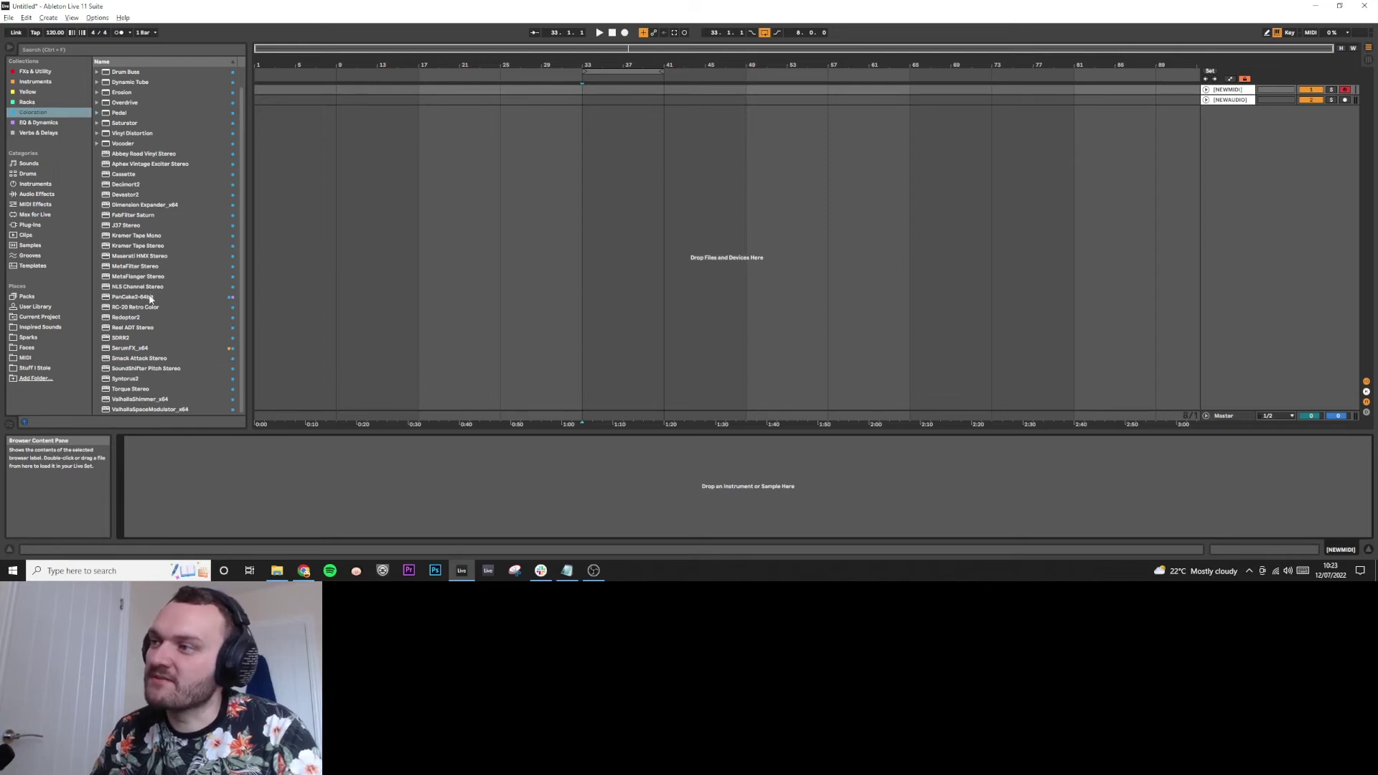
{"action": "scroll", "coordinate": [152, 299], "scroll_direction": "up", "scroll_amount": 1}
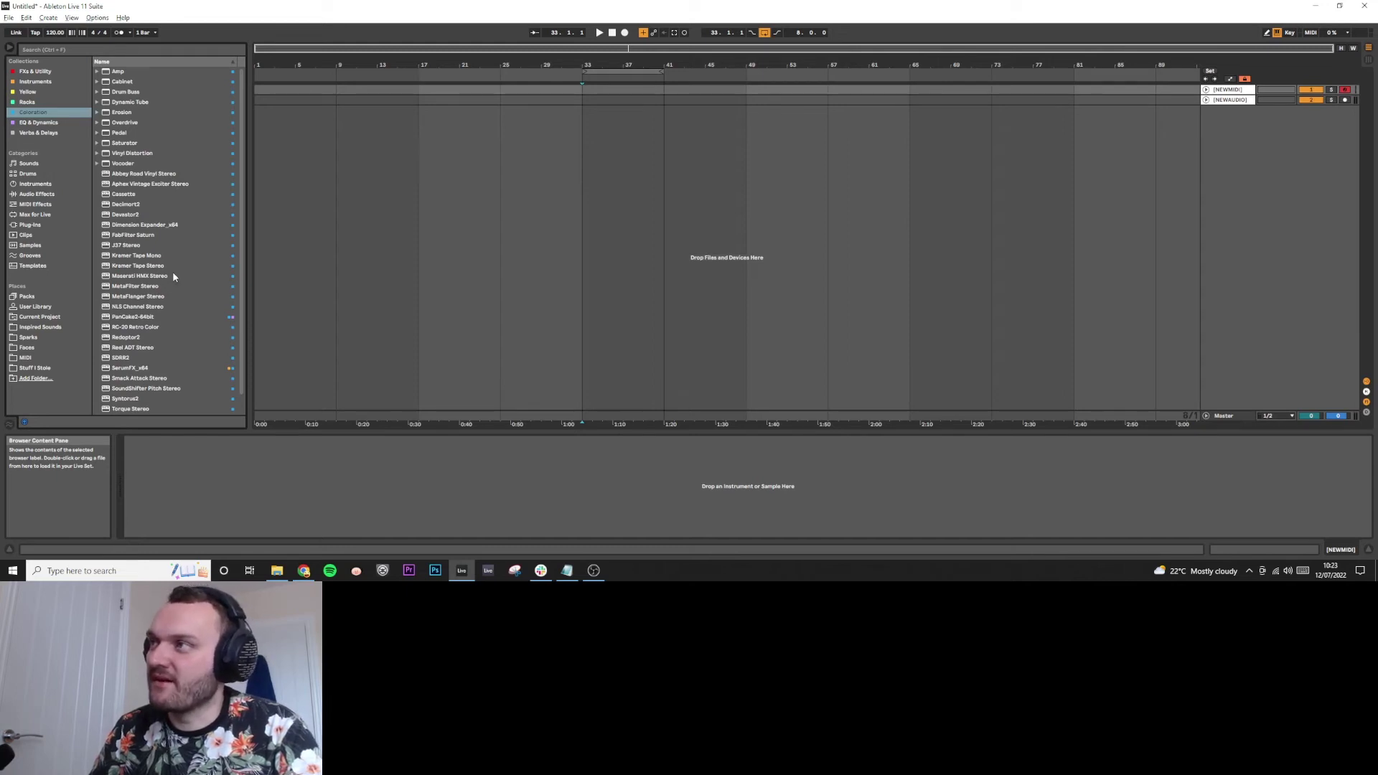
{"action": "left_click", "coordinate": [54, 124]}
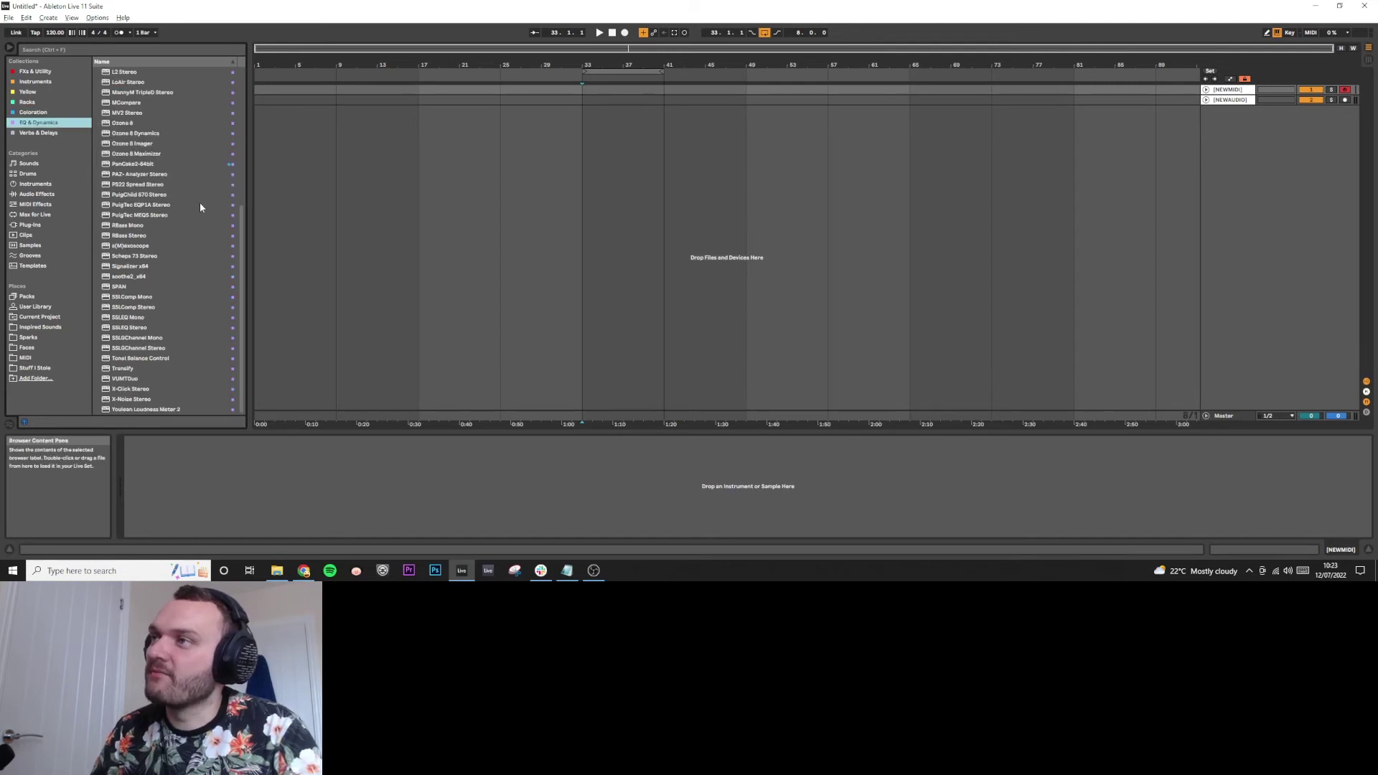
- Scroll through the EQ & Dynamics plug-ins, from Compressor and Glue Compressor to FabFilter Pro-Q 3
{"action": "scroll", "coordinate": [200, 207], "scroll_direction": "up", "scroll_amount": 8}
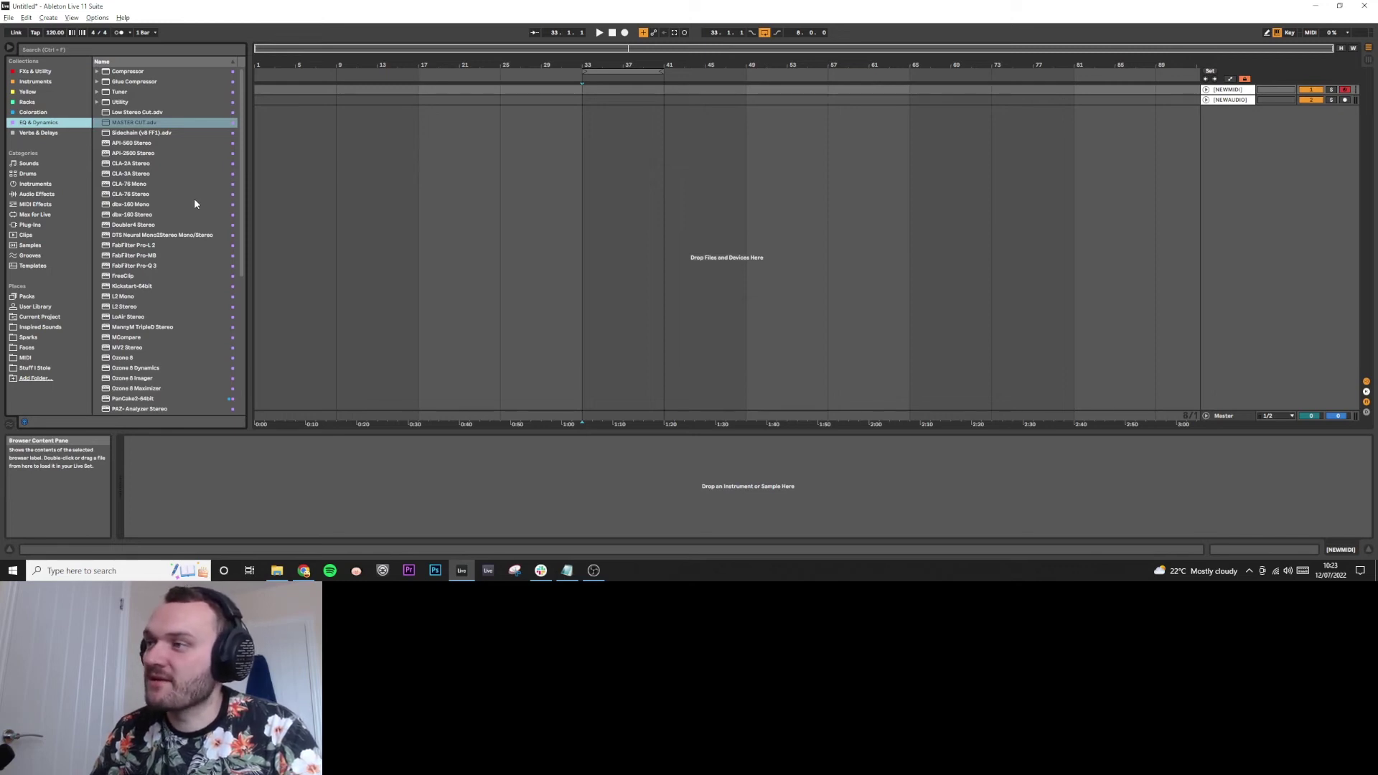
{"action": "scroll", "coordinate": [194, 204], "scroll_direction": "down", "scroll_amount": 5}
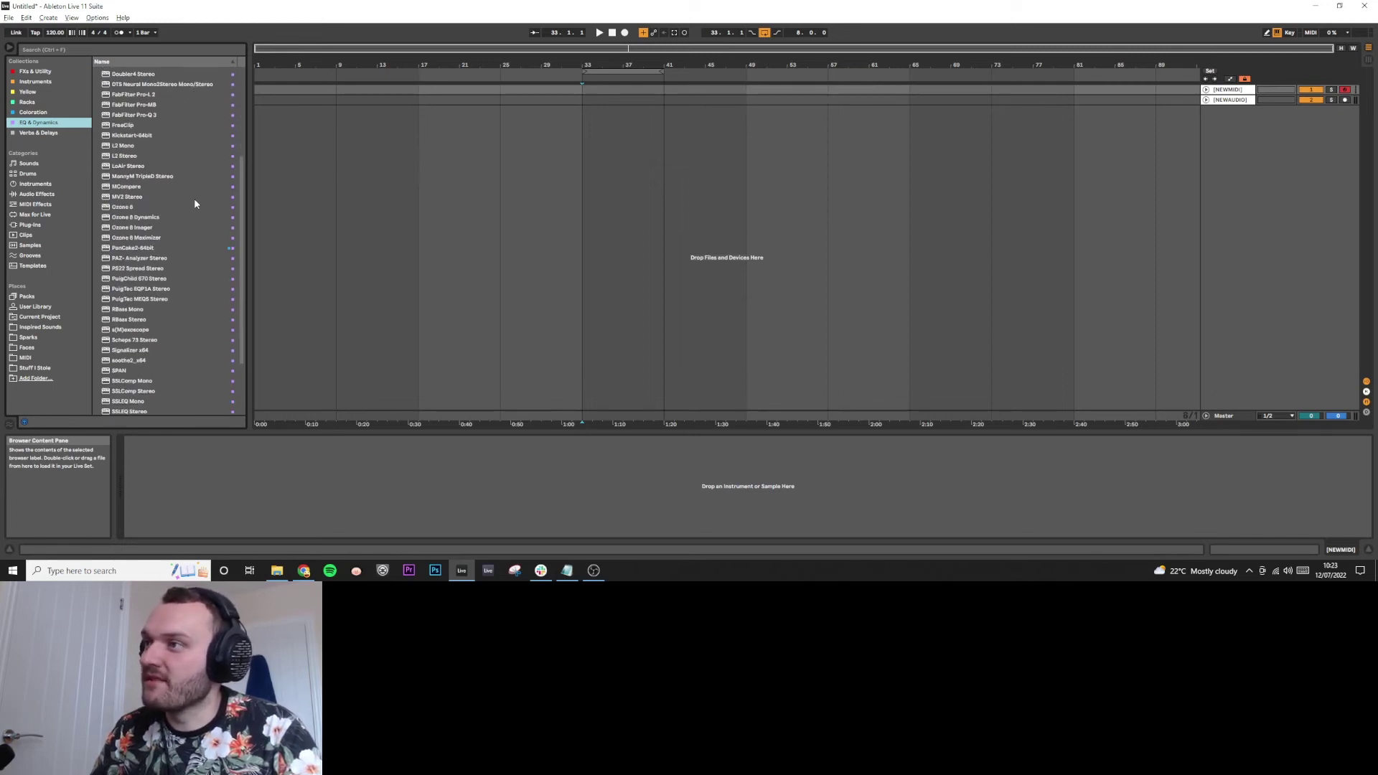
{"action": "scroll", "coordinate": [195, 204], "scroll_direction": "down", "scroll_amount": 2}
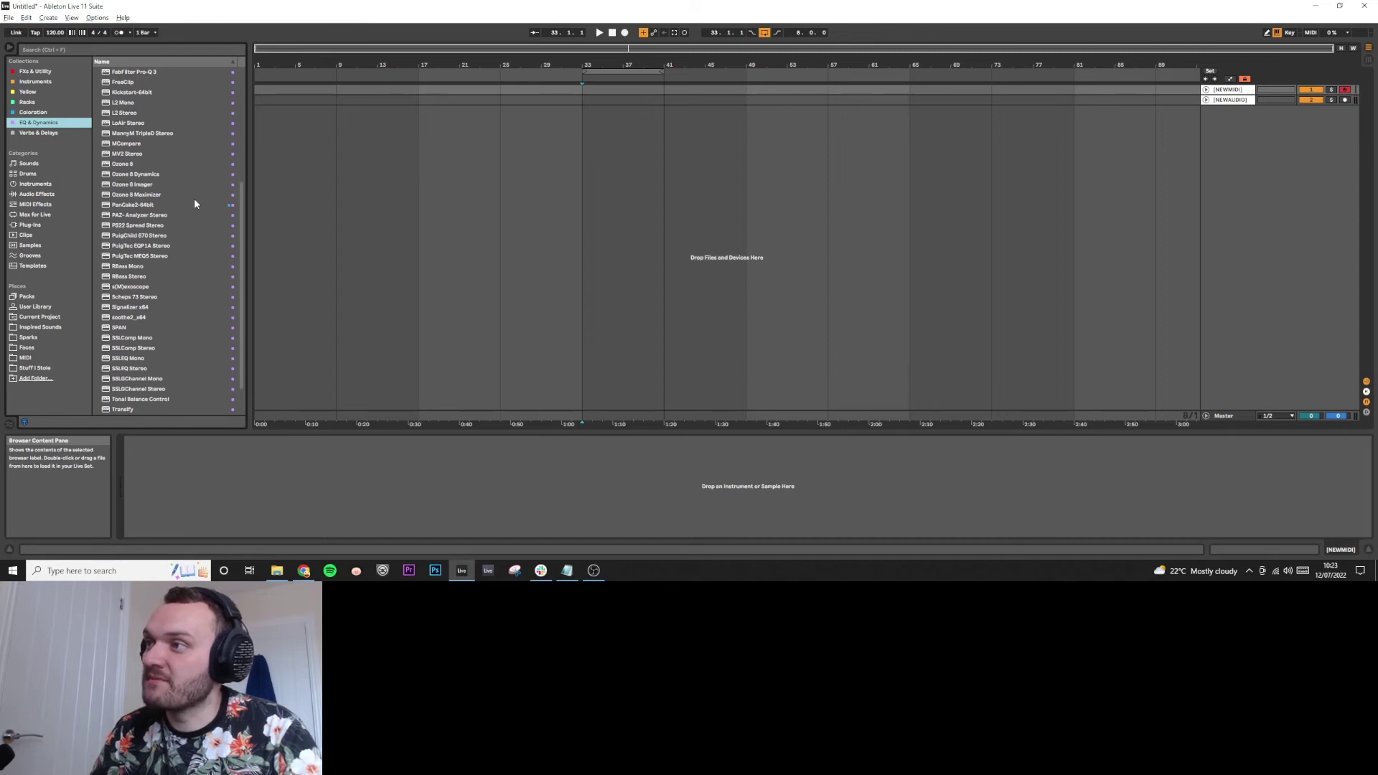
{"action": "scroll", "coordinate": [195, 204], "scroll_direction": "down", "scroll_amount": 2}
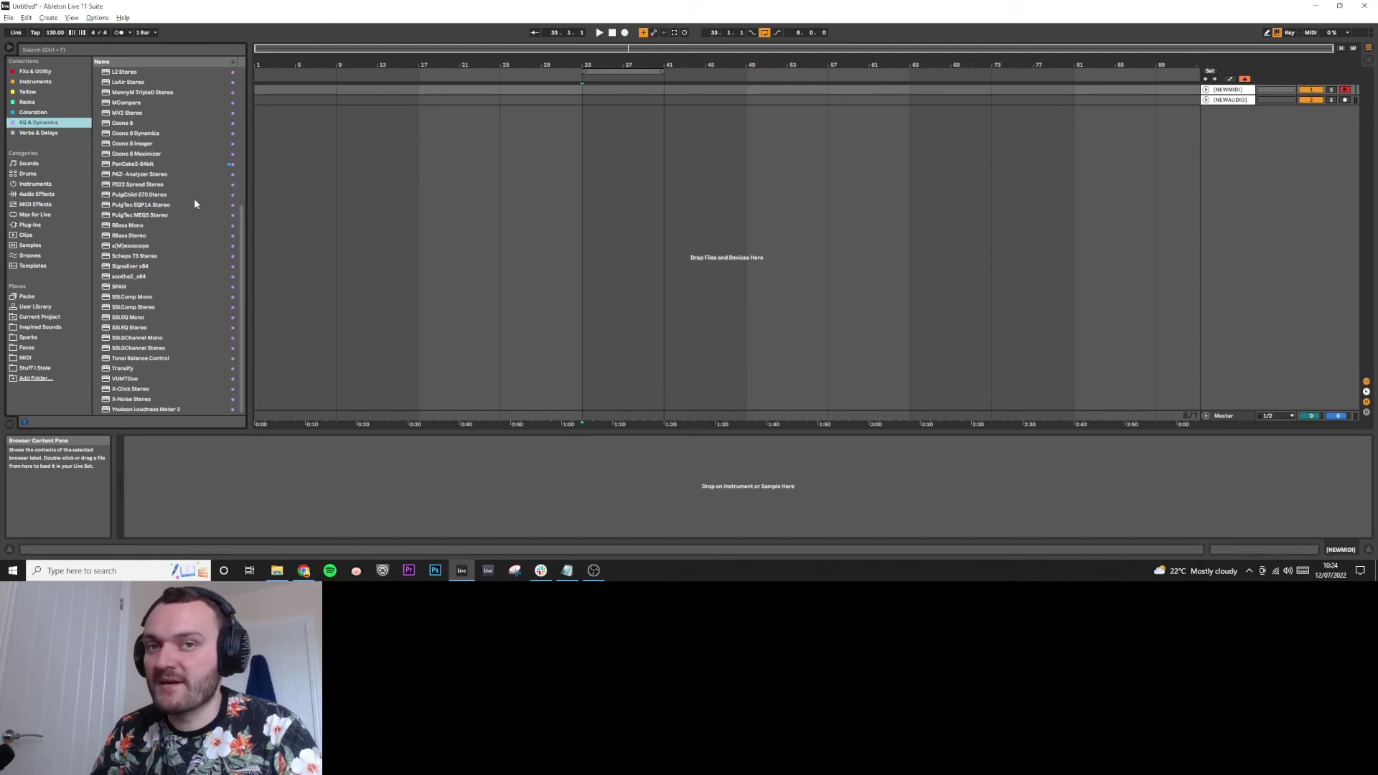
- Browse Verbs & Delays, glance at Coloration and back, then show the Plug-Ins category
{"action": "left_click", "coordinate": [53, 132]}
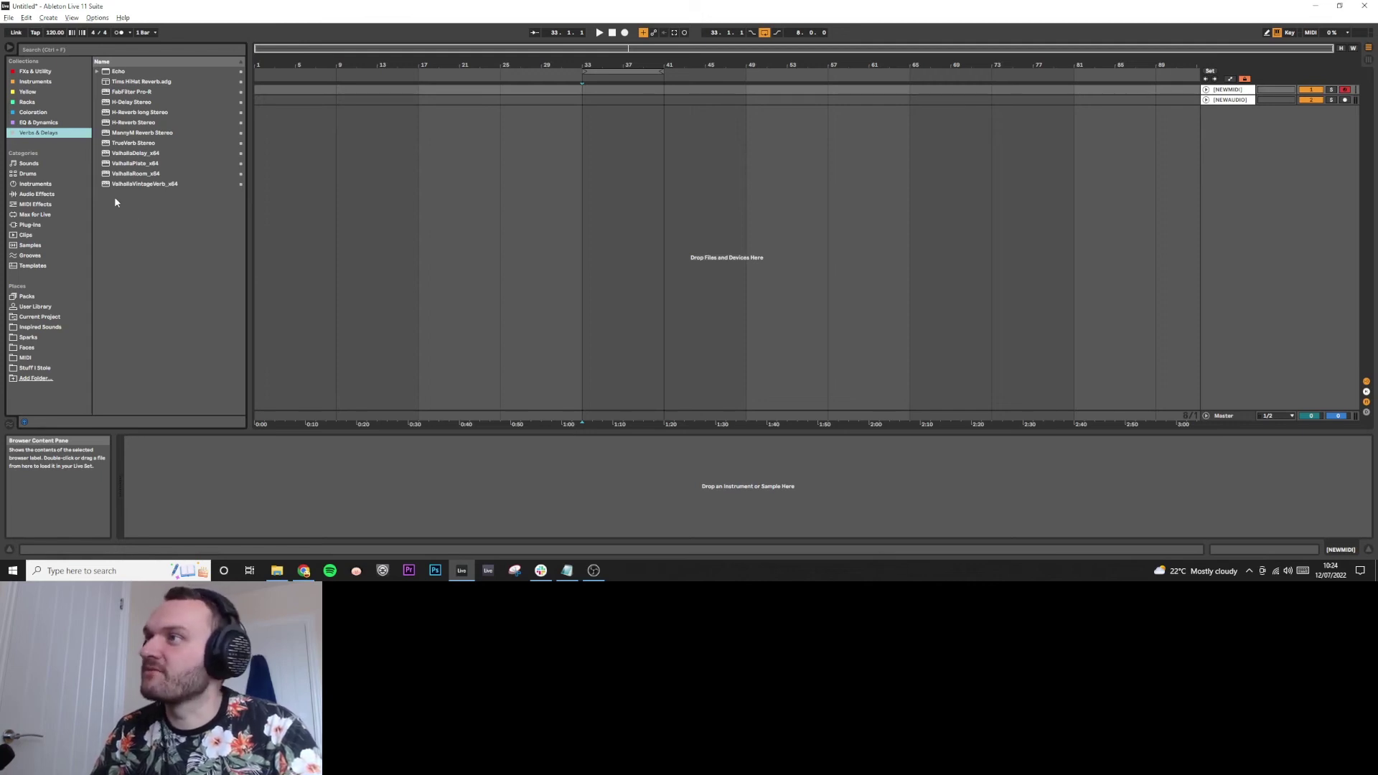
{"action": "left_click", "coordinate": [33, 112]}
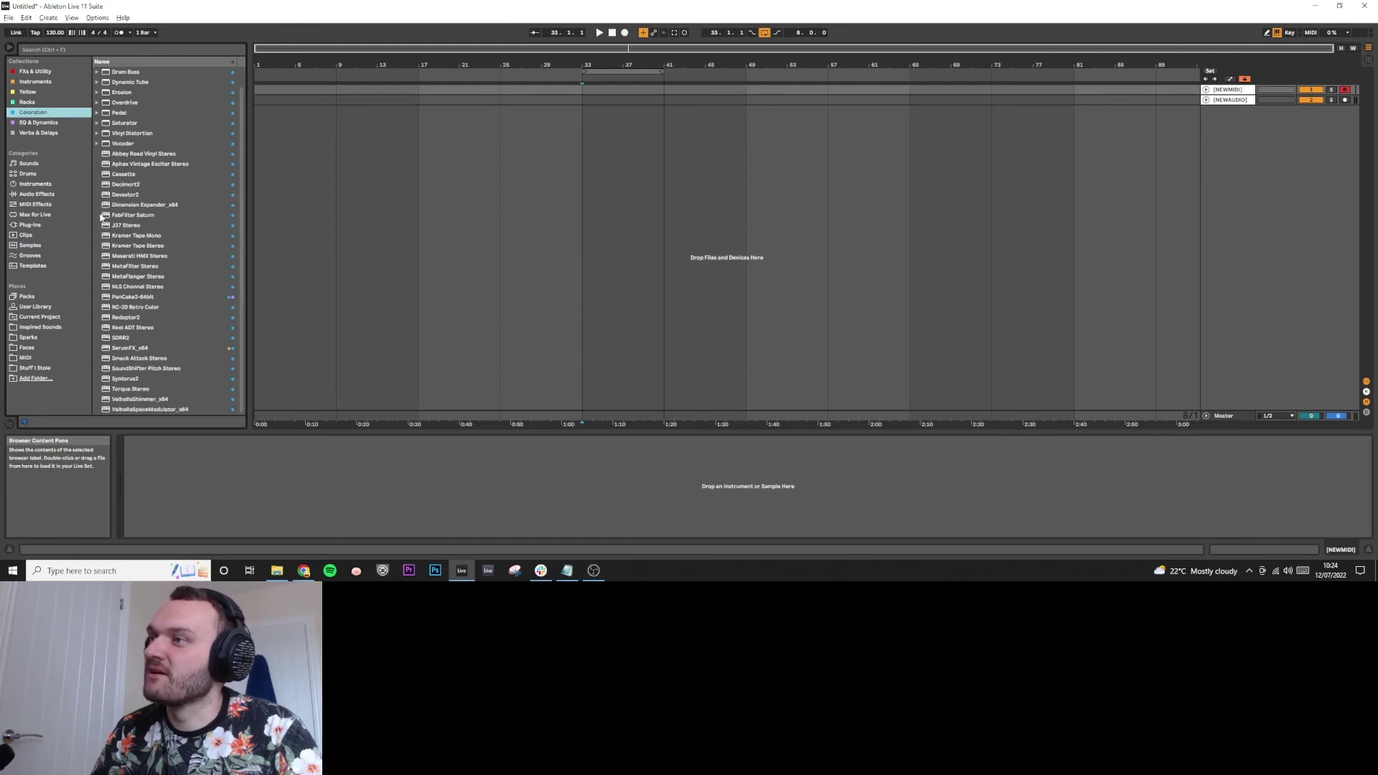
{"action": "left_click", "coordinate": [40, 135]}
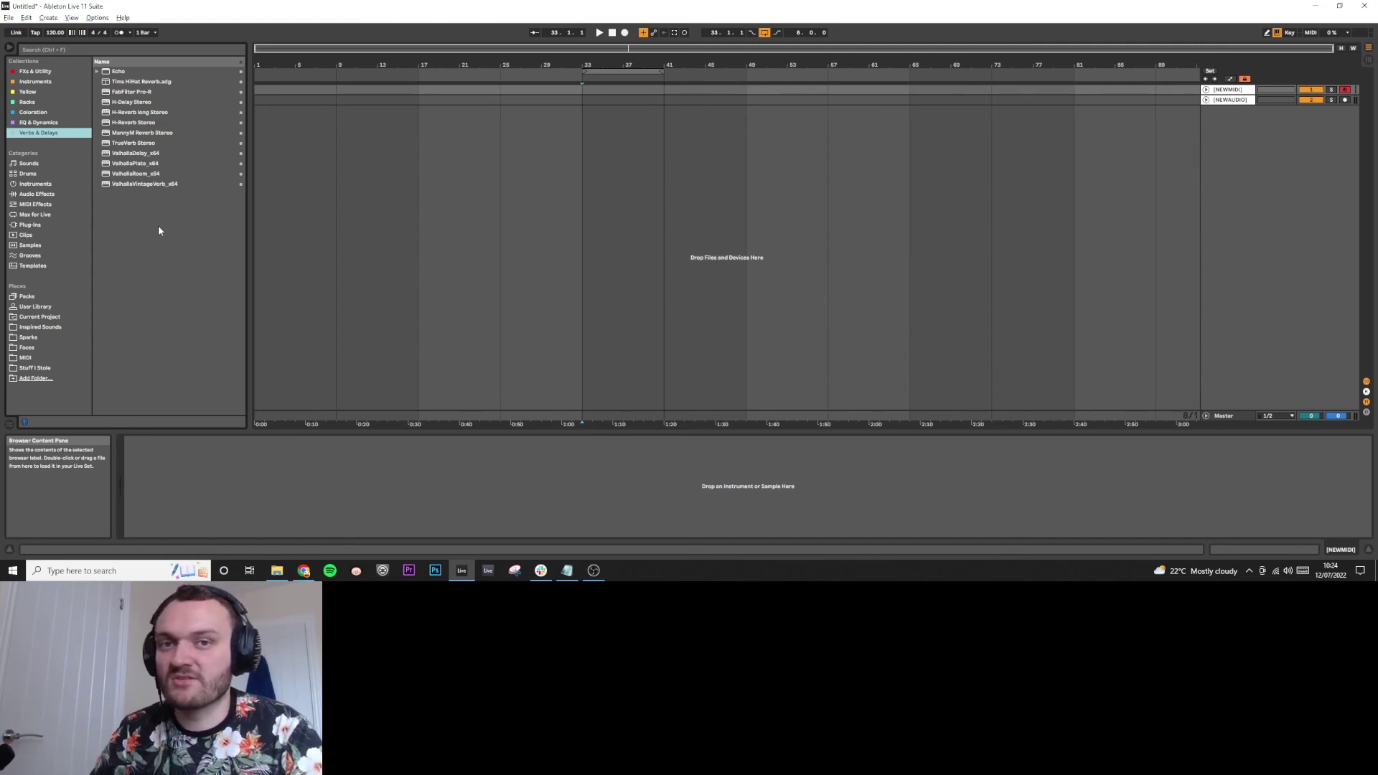
{"action": "left_click", "coordinate": [57, 226]}
- Search the browser for 'l', clear the query, and show the Verbs & Delays collection
{"action": "left_click", "coordinate": [75, 50]}
{"action": "type", "text": "l"}
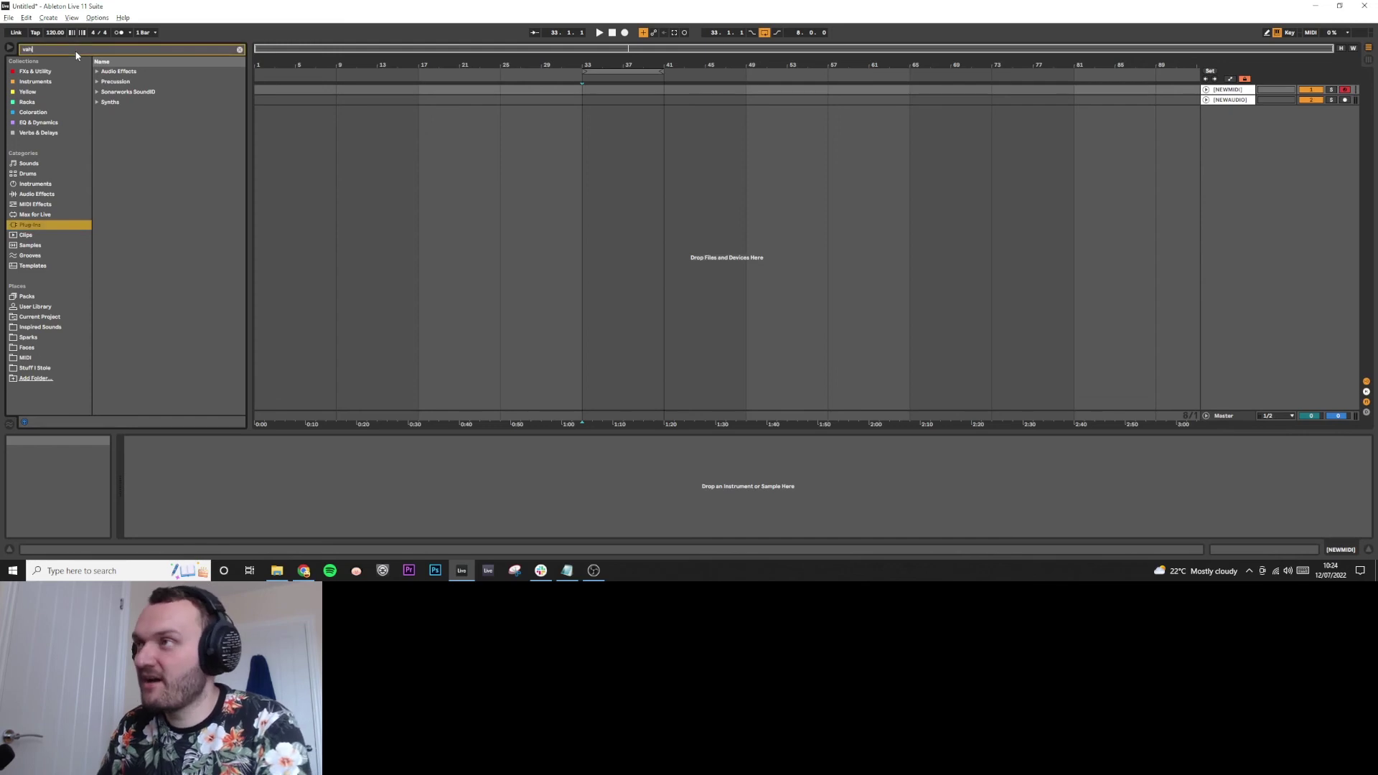
{"action": "key", "text": "BackSpace"}
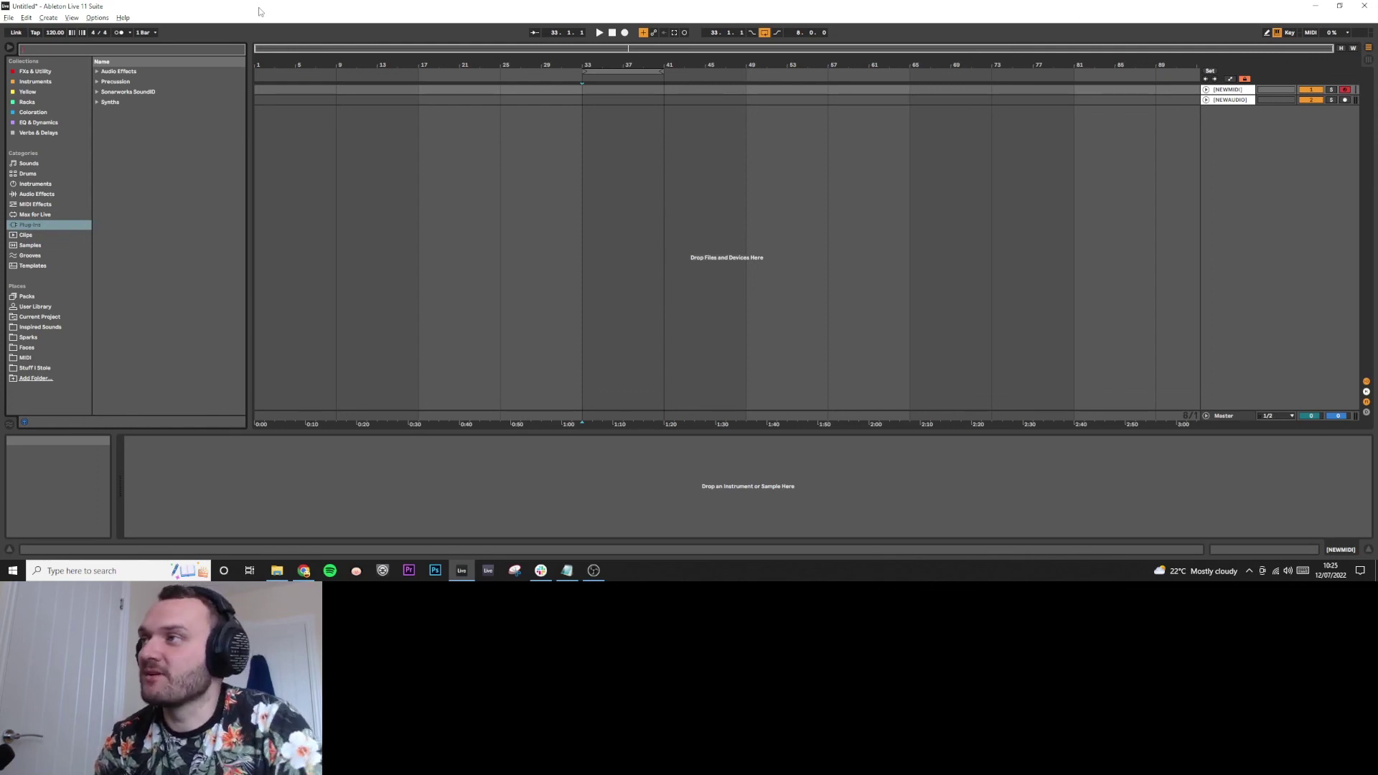
{"action": "left_click", "coordinate": [38, 133]}
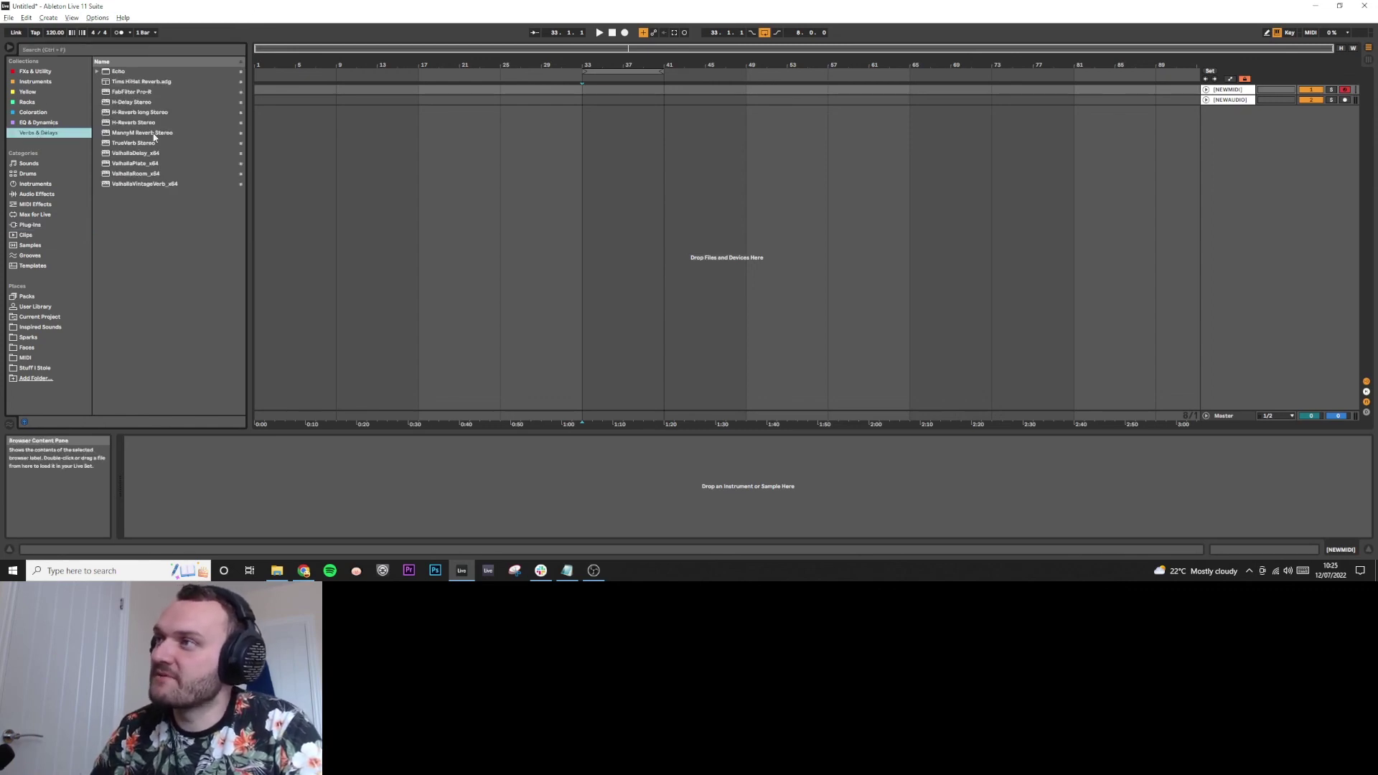
- From the EQ & Dynamics collection, load FabFilter Pro-Q 3 onto the track, then delete it
{"action": "left_click", "coordinate": [36, 123]}
{"action": "scroll", "coordinate": [174, 177], "scroll_direction": "down", "scroll_amount": 10}
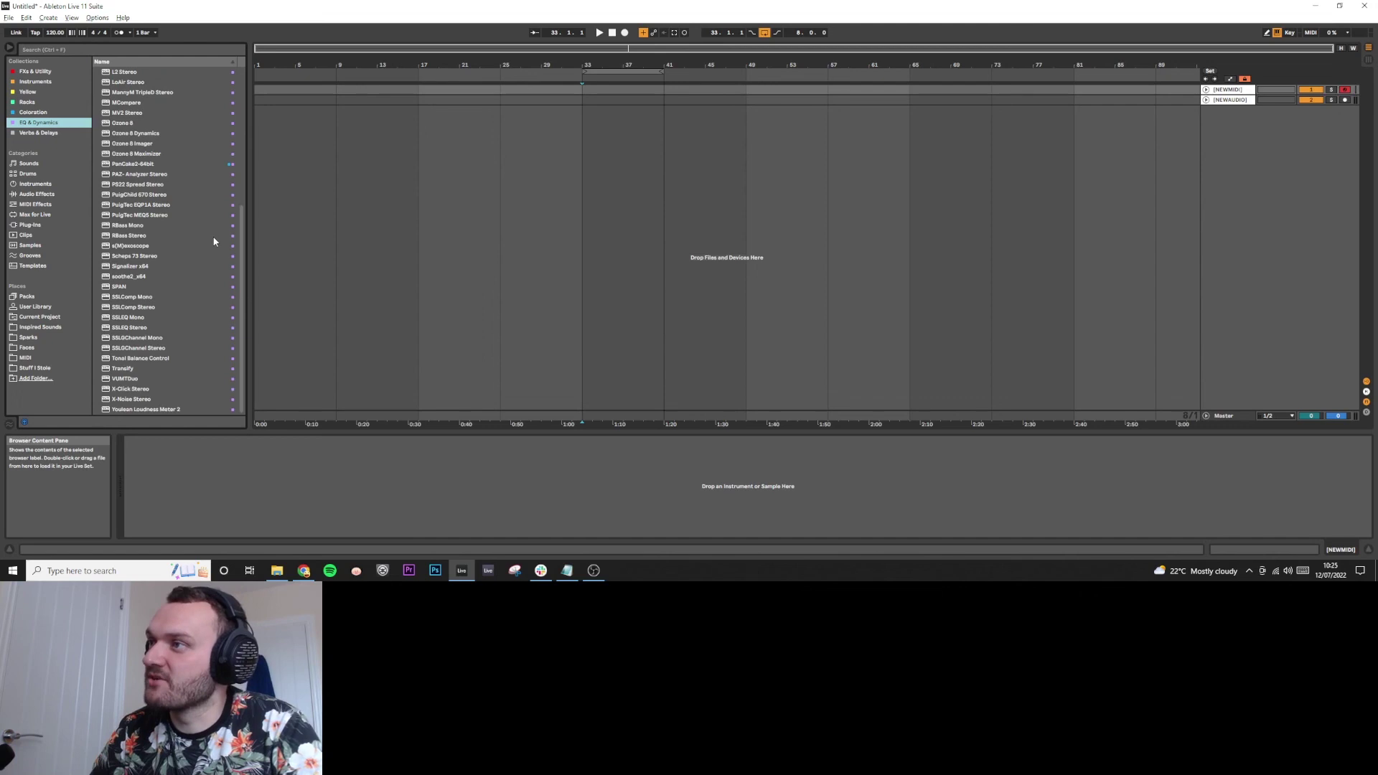
{"action": "scroll", "coordinate": [115, 260], "scroll_direction": "up", "scroll_amount": 8}
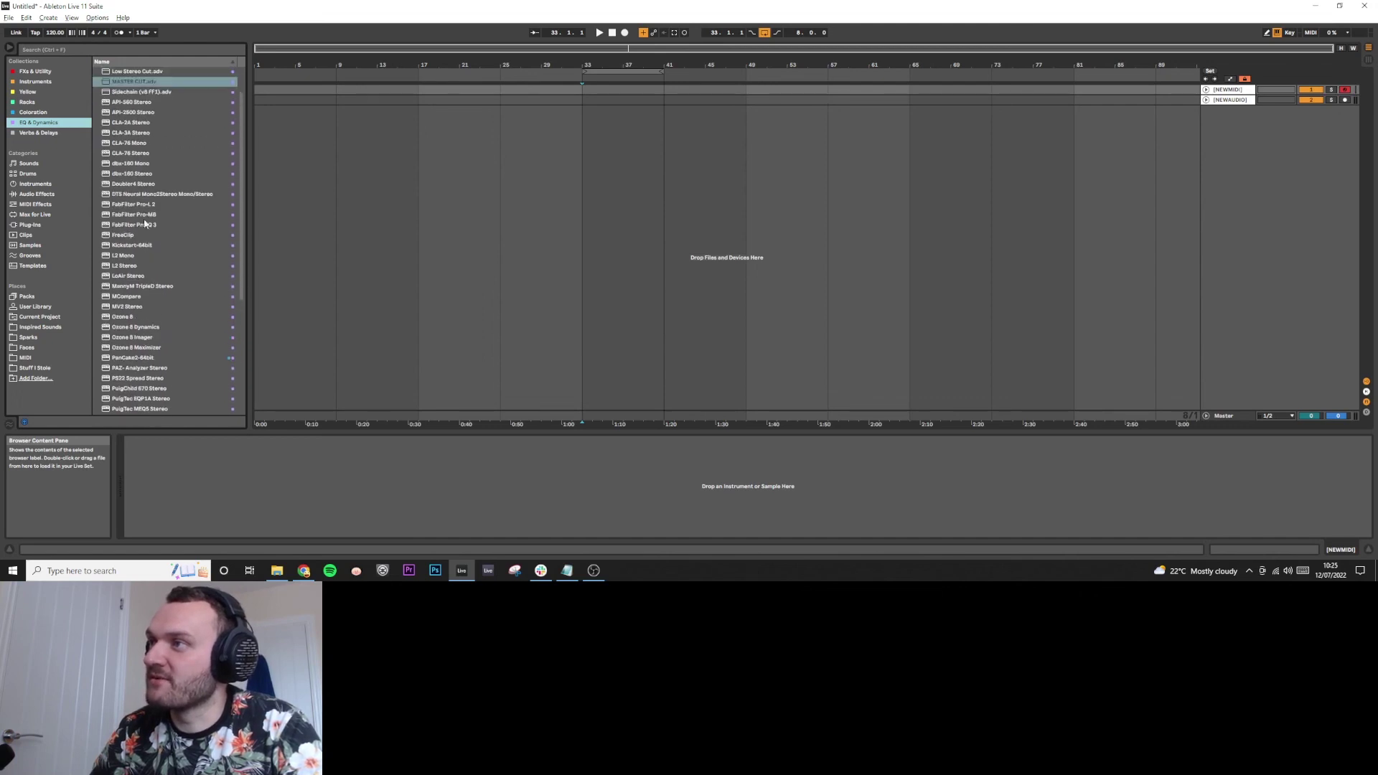
{"action": "left_click_drag", "start_coordinate": [145, 266], "coordinate": [223, 468]}
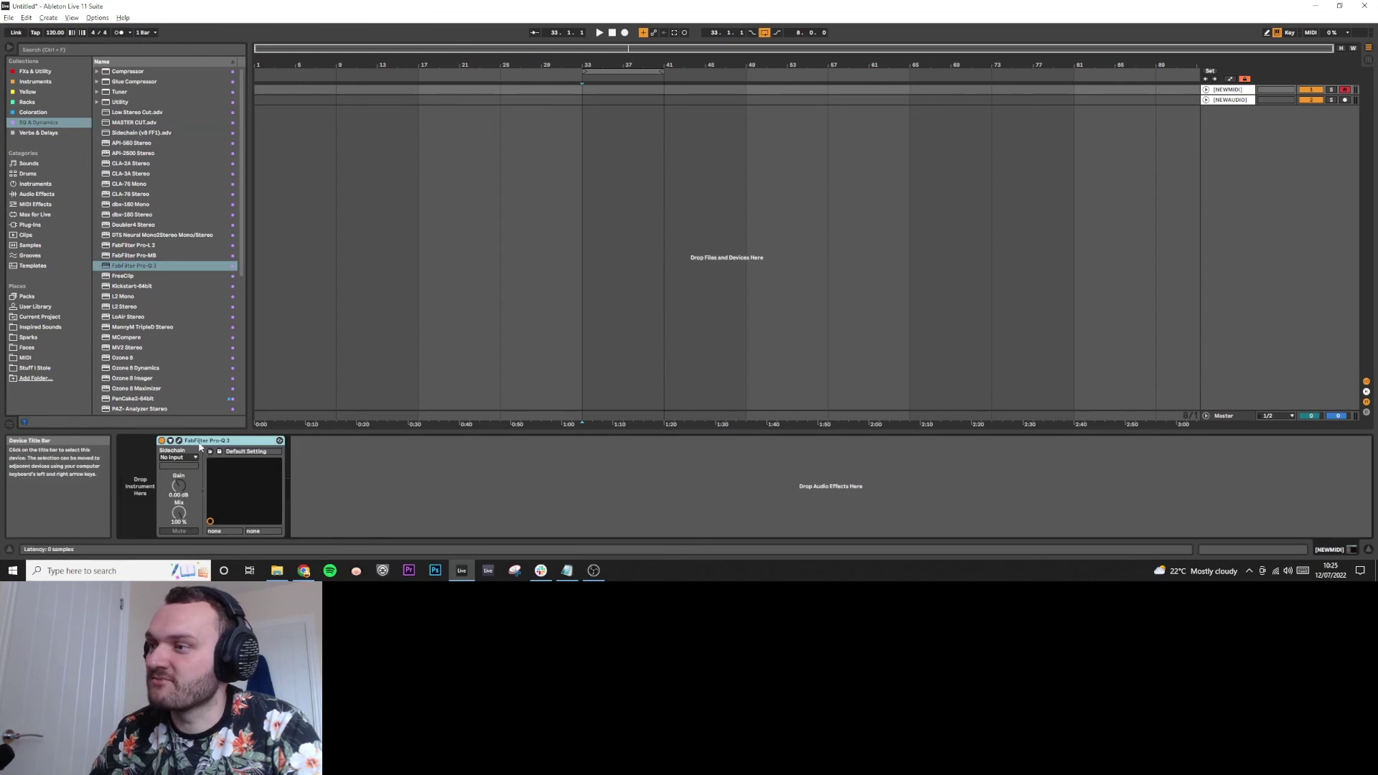
{"action": "key", "text": "Delete"}
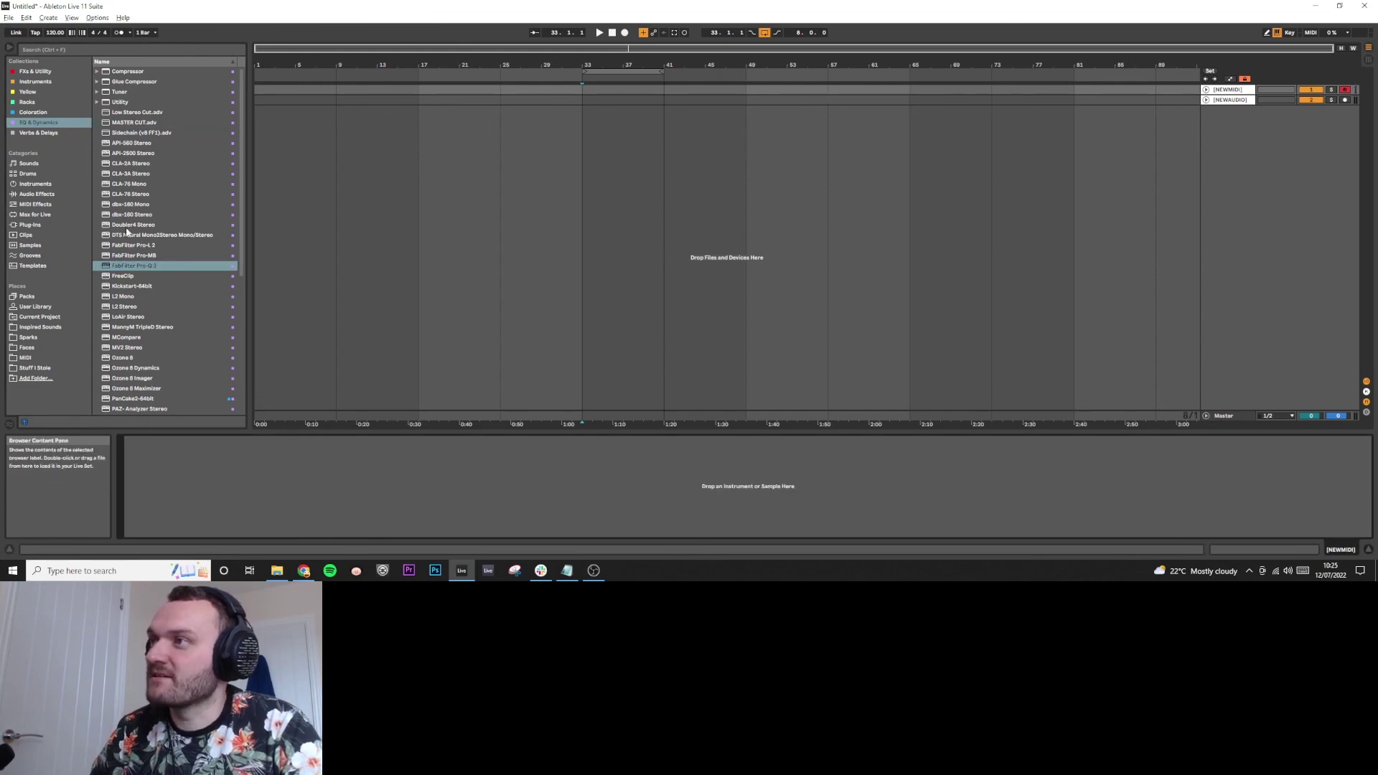